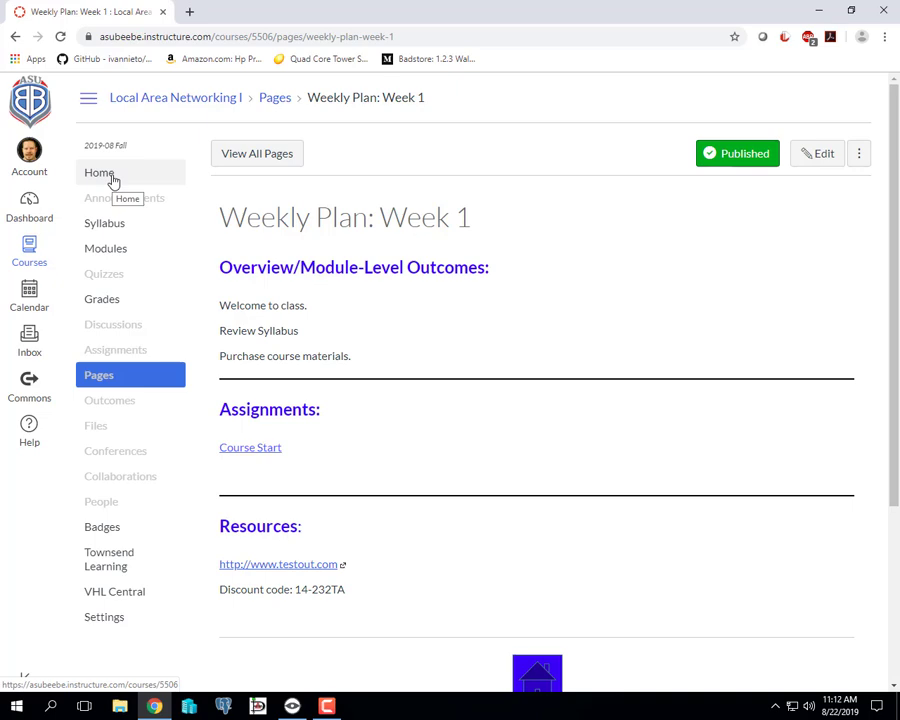
- Review the course home page, the Week 2 plan and its TestOut Module 1 assignment, and return to the course home
left_click(110, 176)
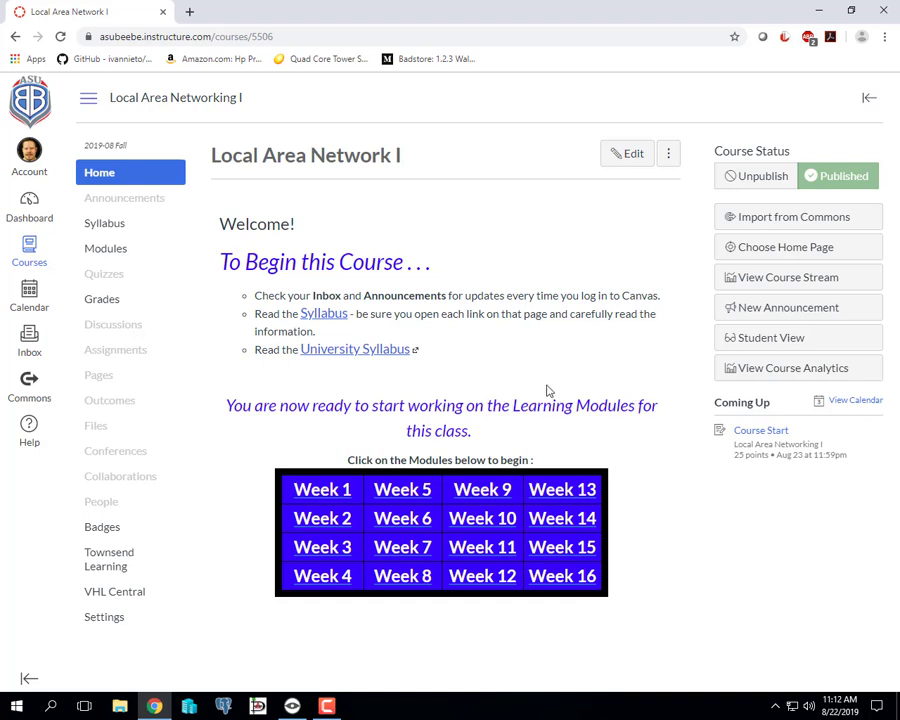
left_click(336, 519)
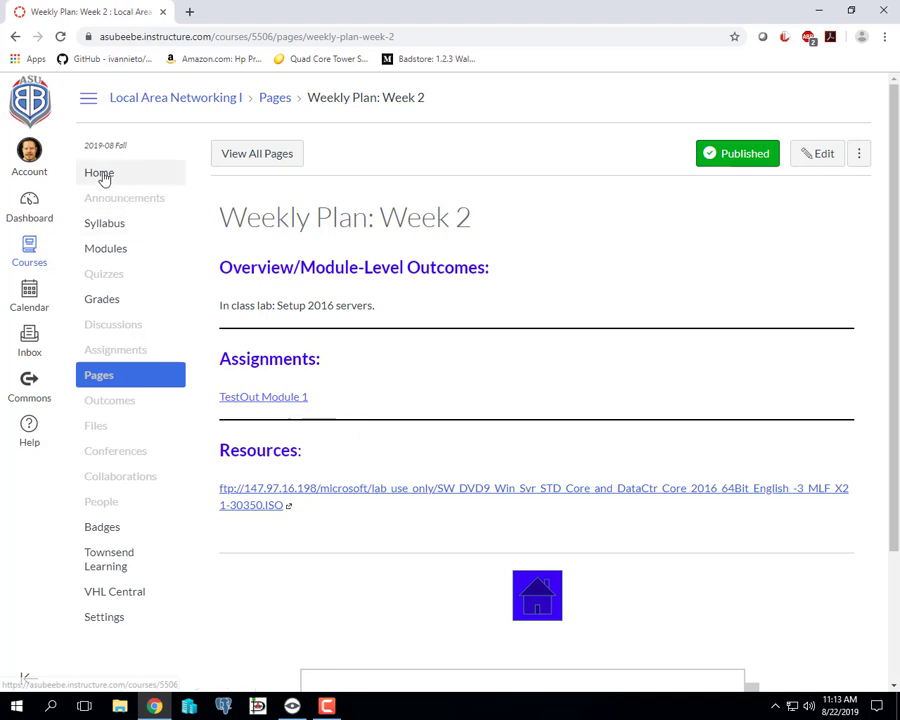
left_click(282, 401)
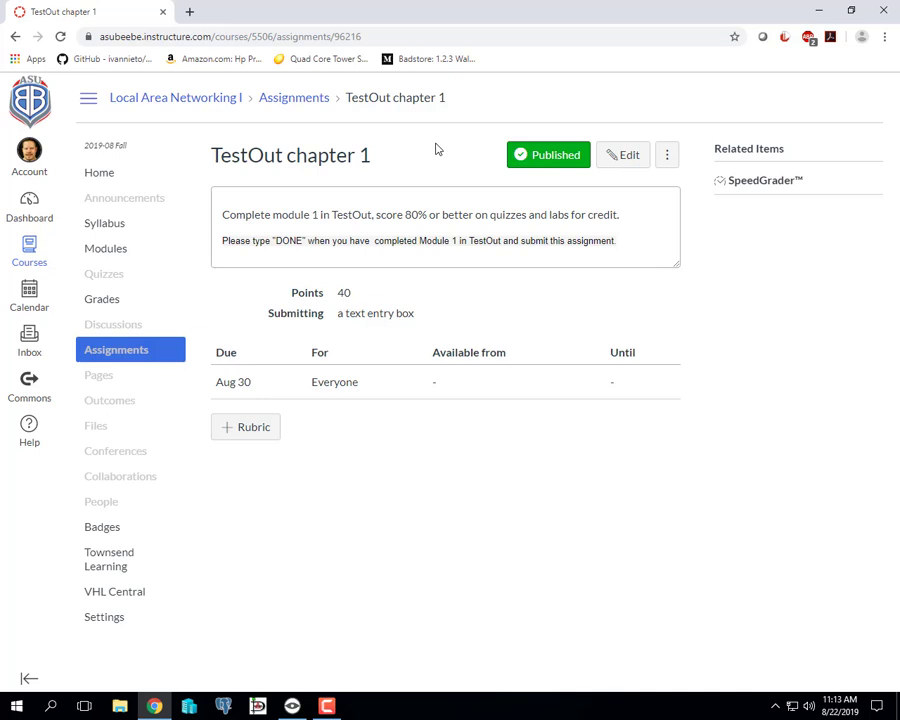
left_click(89, 175)
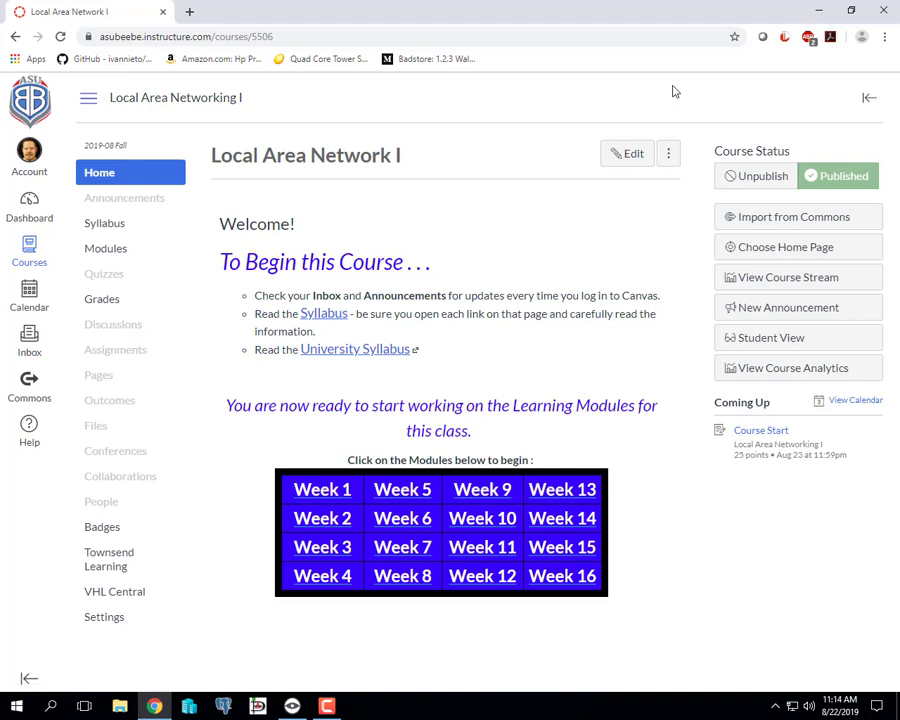
- Minimize the browser and open Hyper-V Manager
left_click(816, 11)
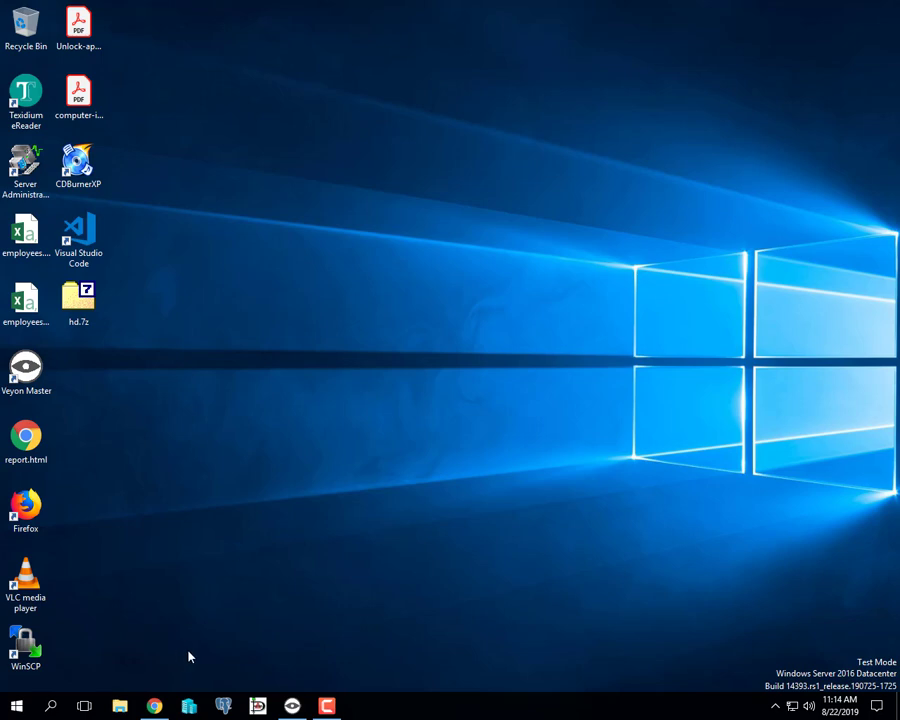
left_click(190, 707)
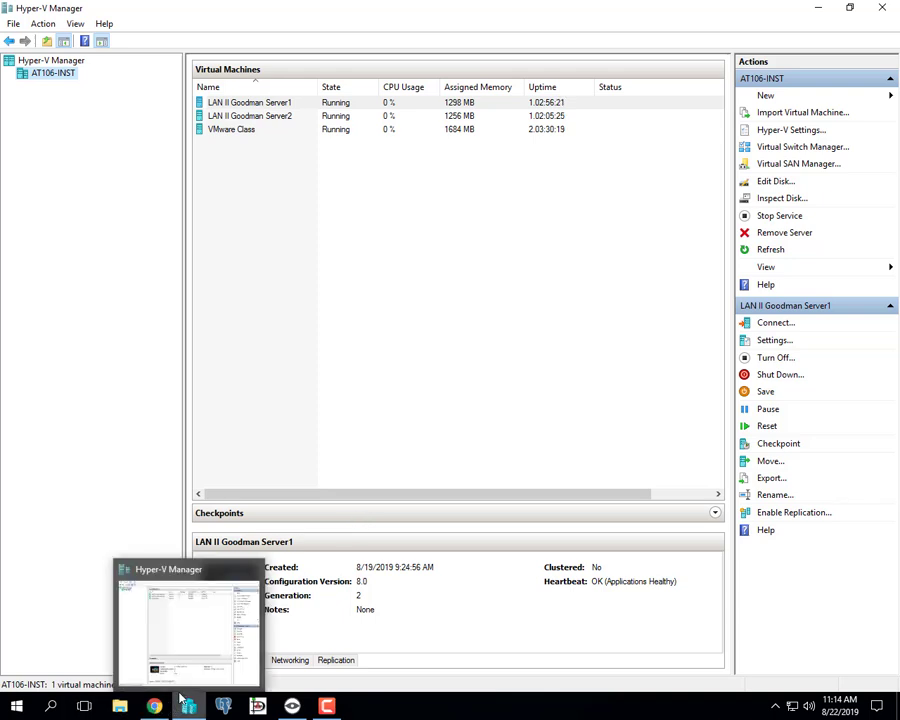
- Search Windows for "hyper" to find the Hyper-V Manager app
left_click(51, 706)
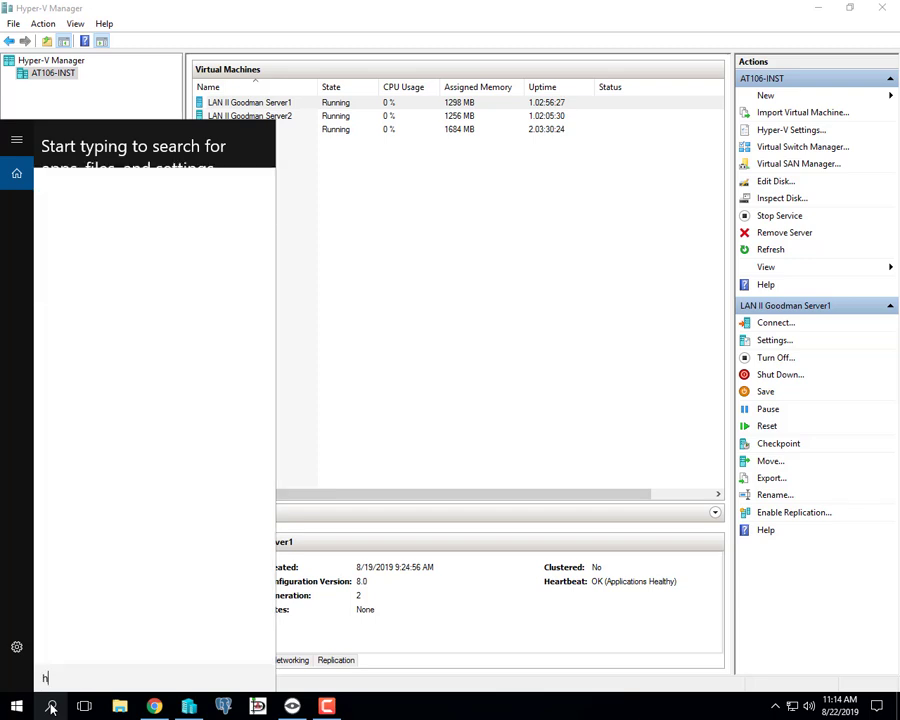
type("hyper")
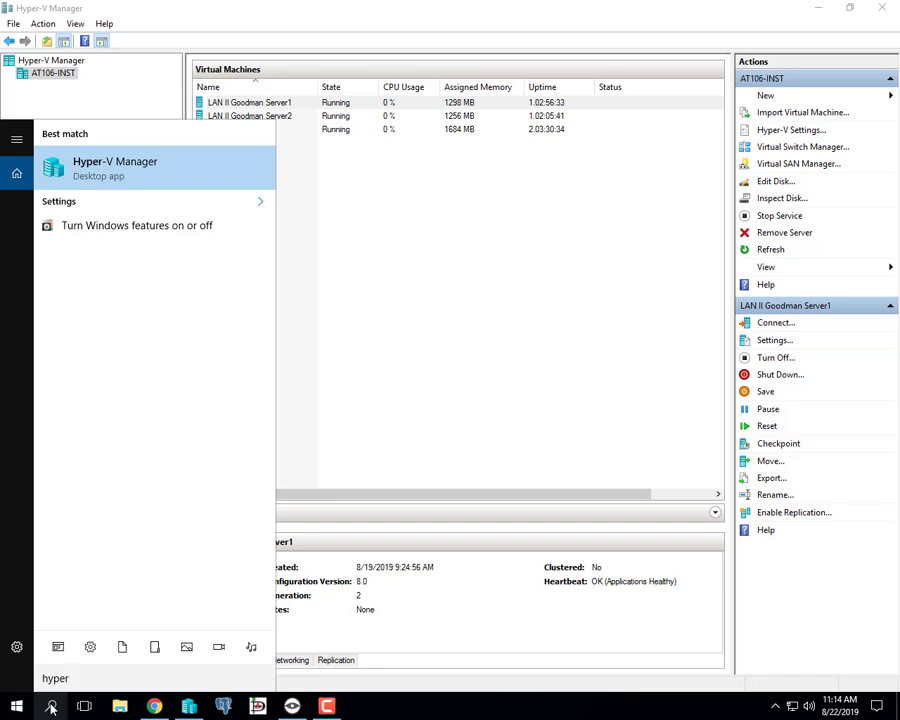
right_click(224, 190)
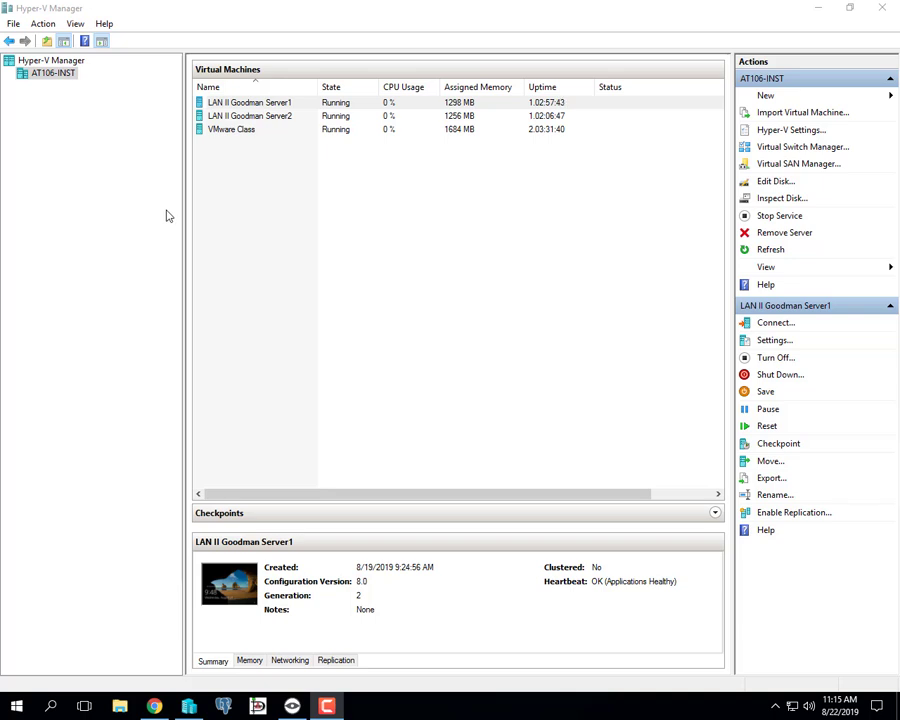
- Start a new Generation 2 virtual machine on AT106-INST, named "LAN I" followed by the owner's surname and "RO"
left_click(44, 78)
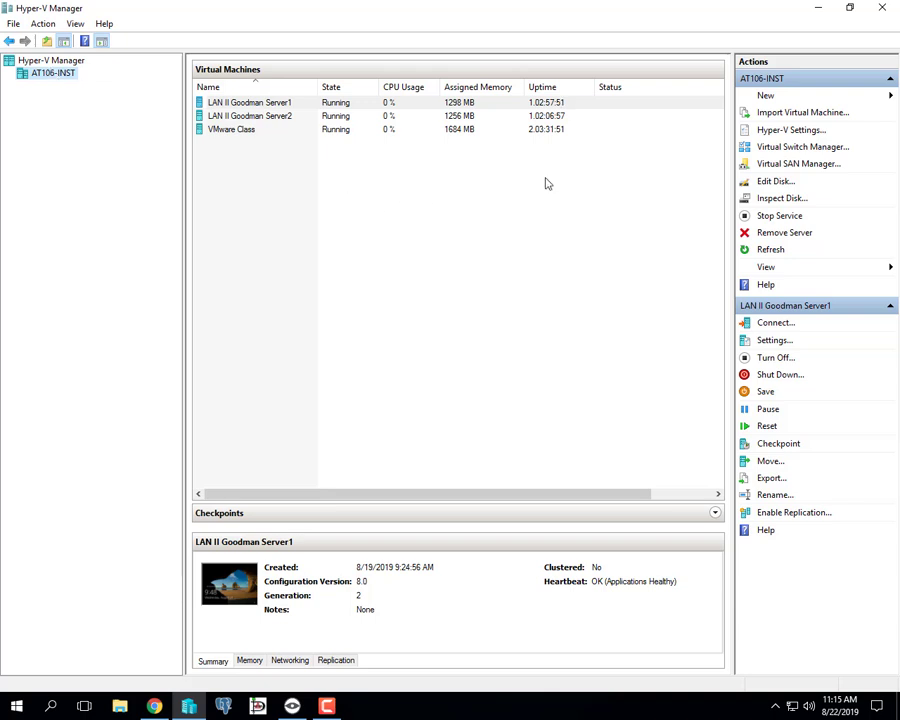
left_click(766, 96)
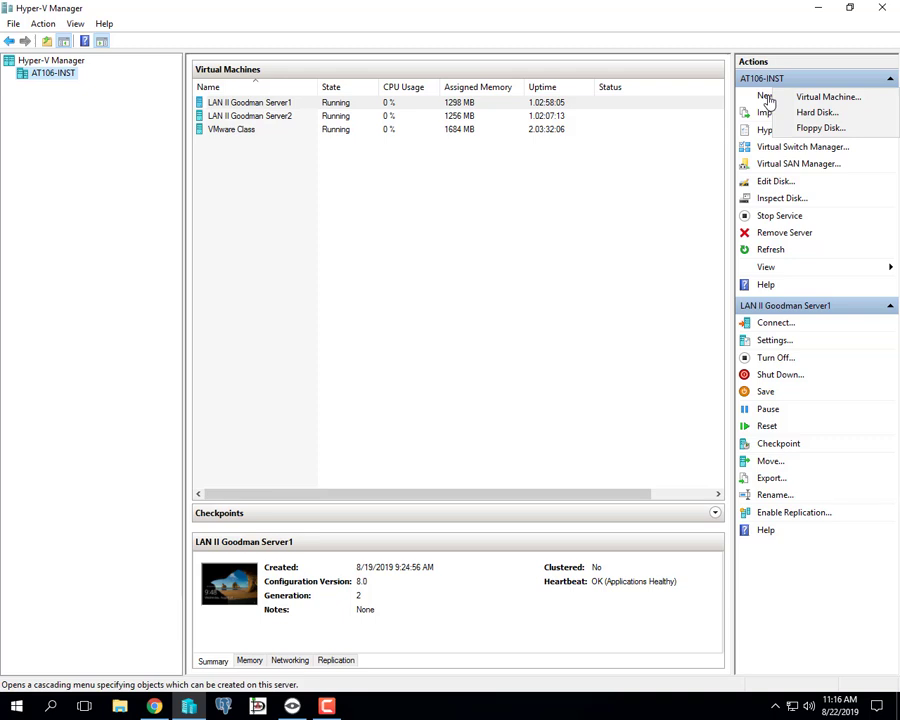
left_click(818, 99)
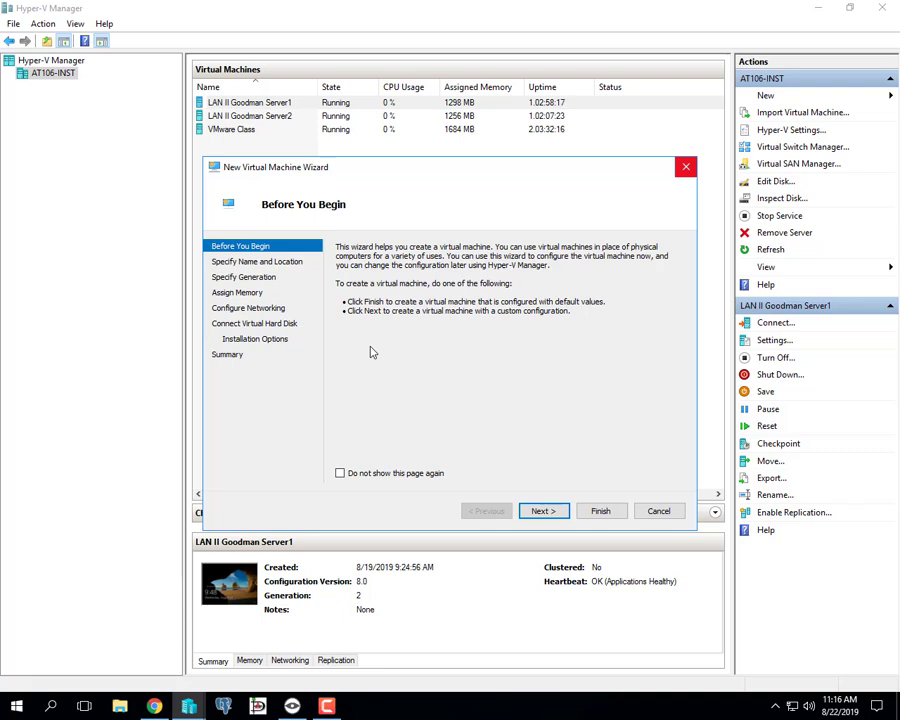
left_click(548, 512)
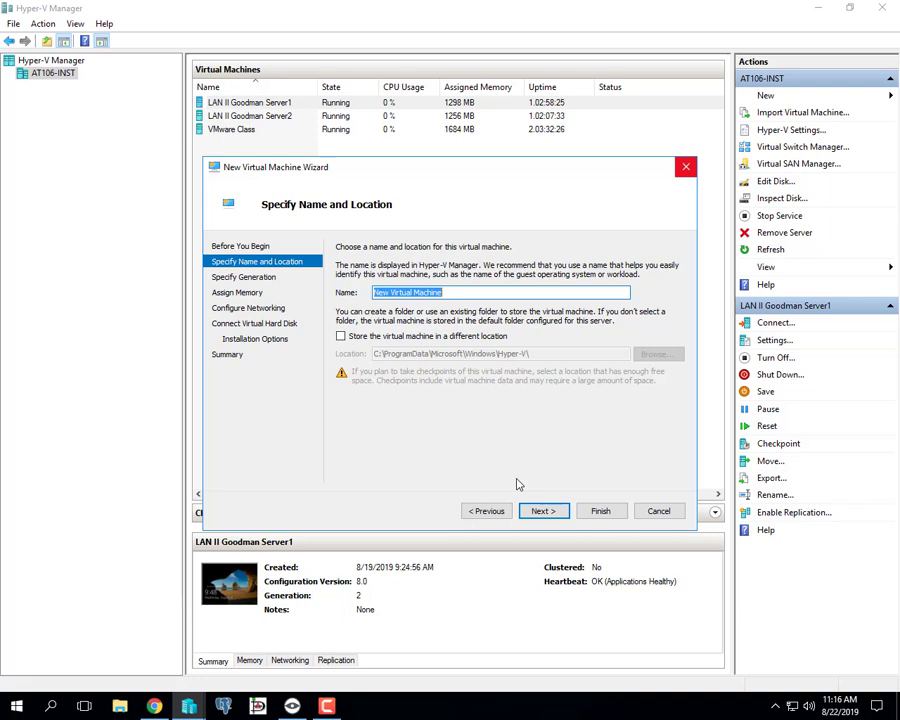
type("LAN I")
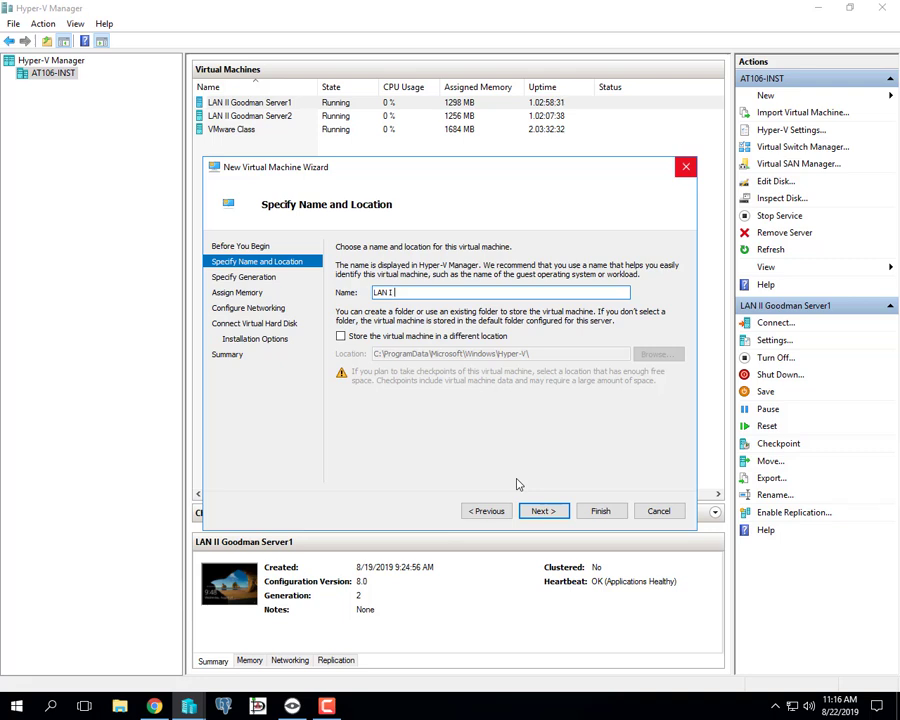
type("Goodman")
type("RO")
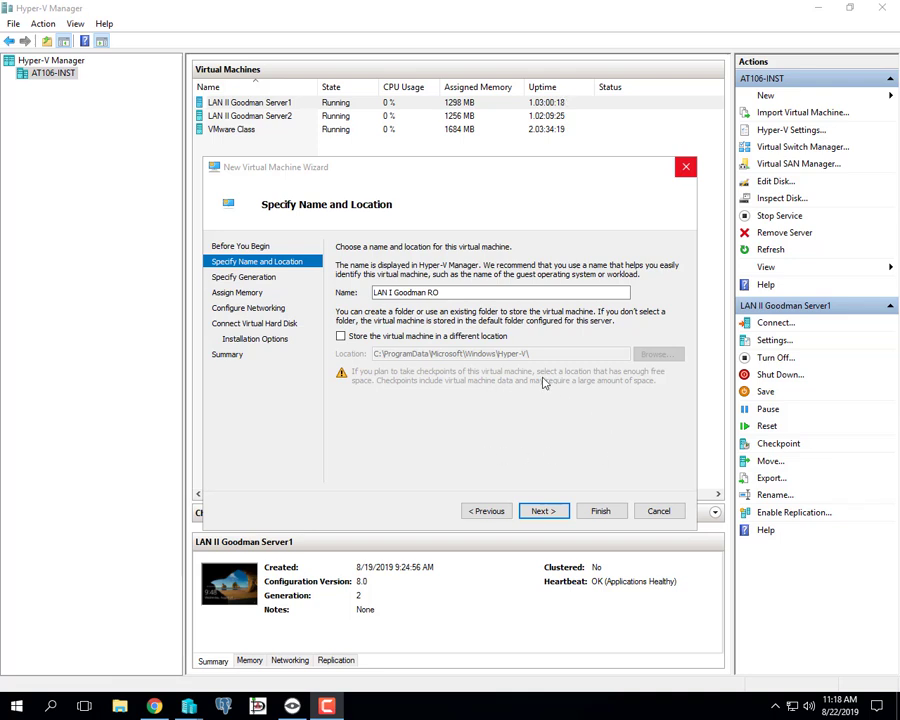
left_click(555, 512)
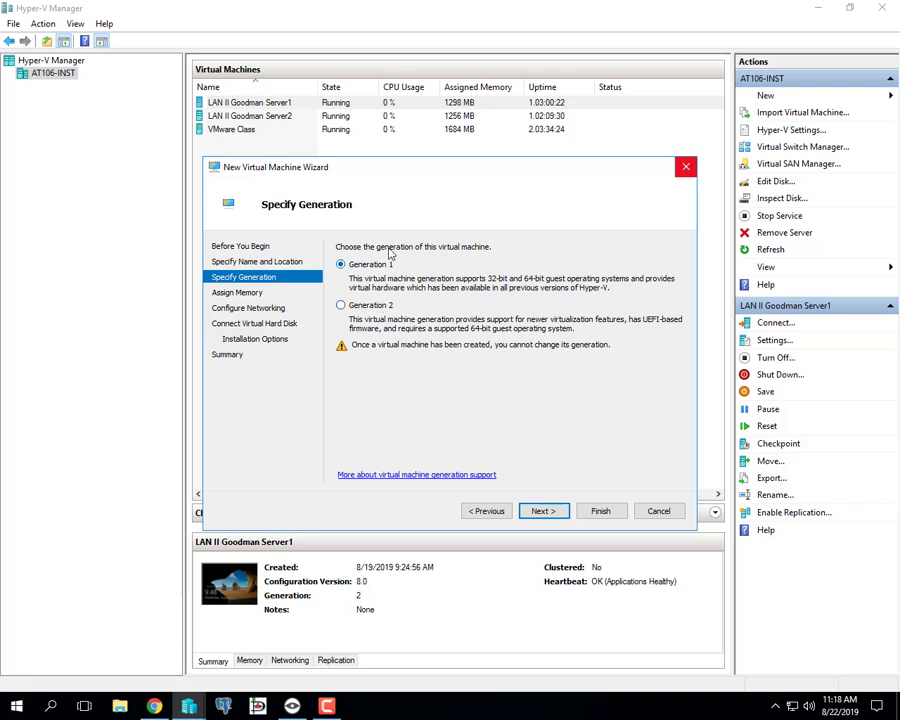
left_click(378, 305)
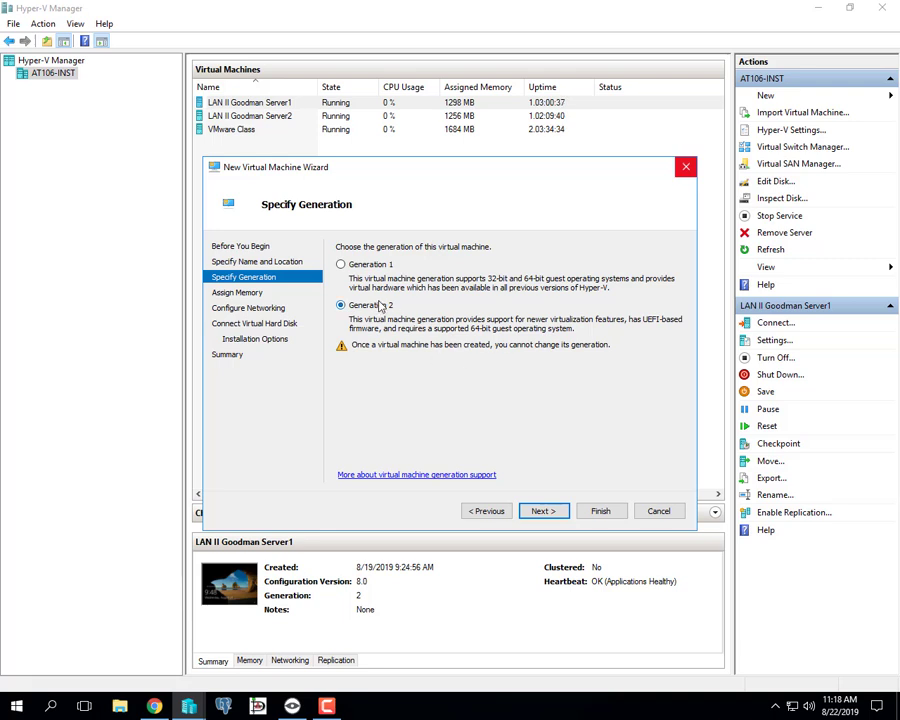
left_click(543, 511)
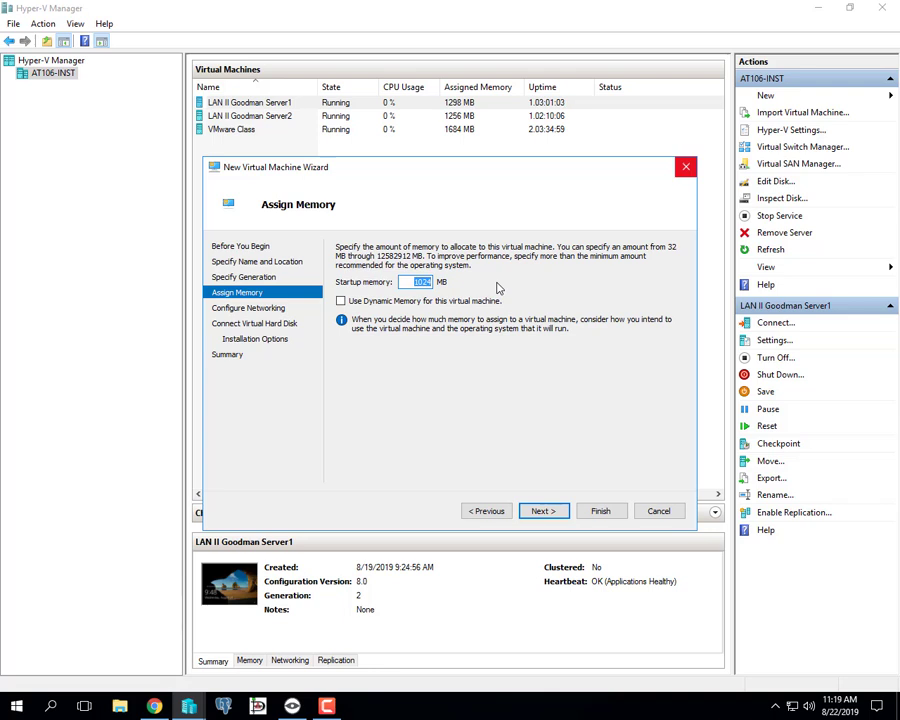
- Set the virtual machine's startup memory to 2048 MB
key("BackSpace")
type("20")
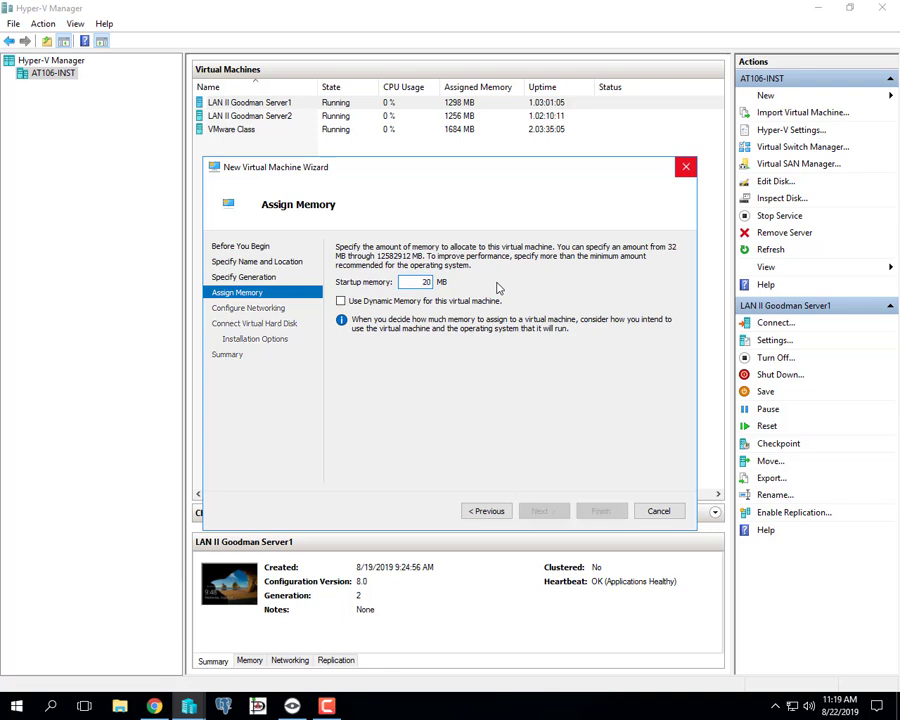
type("48")
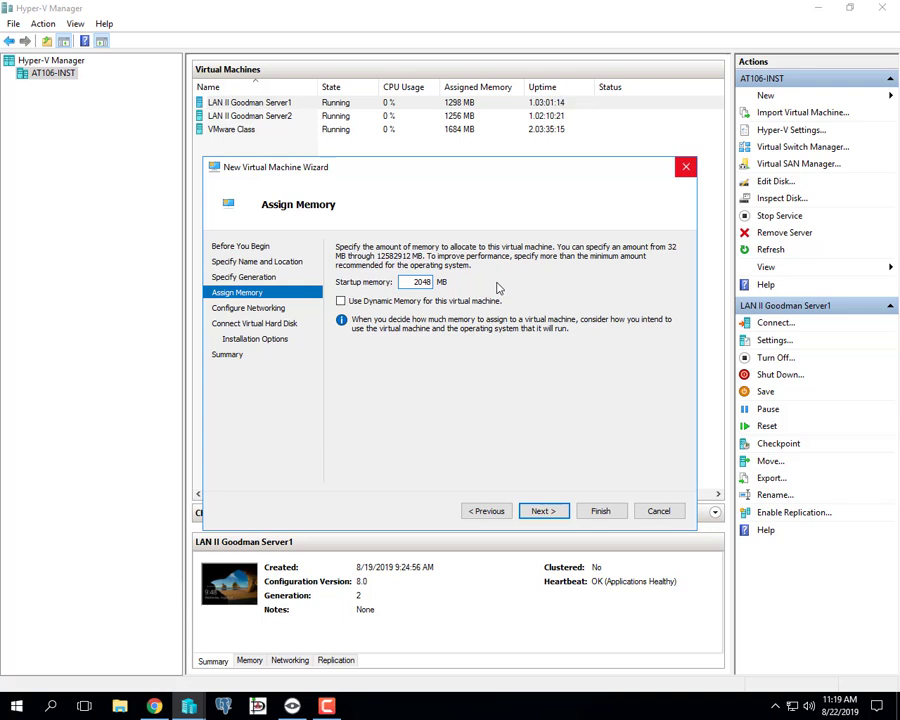
- Assign 4096 MB of startup memory and enable Dynamic Memory for the virtual machine
key("BackSpace")
key("BackSpace")
key("BackSpace")
key("BackSpace")
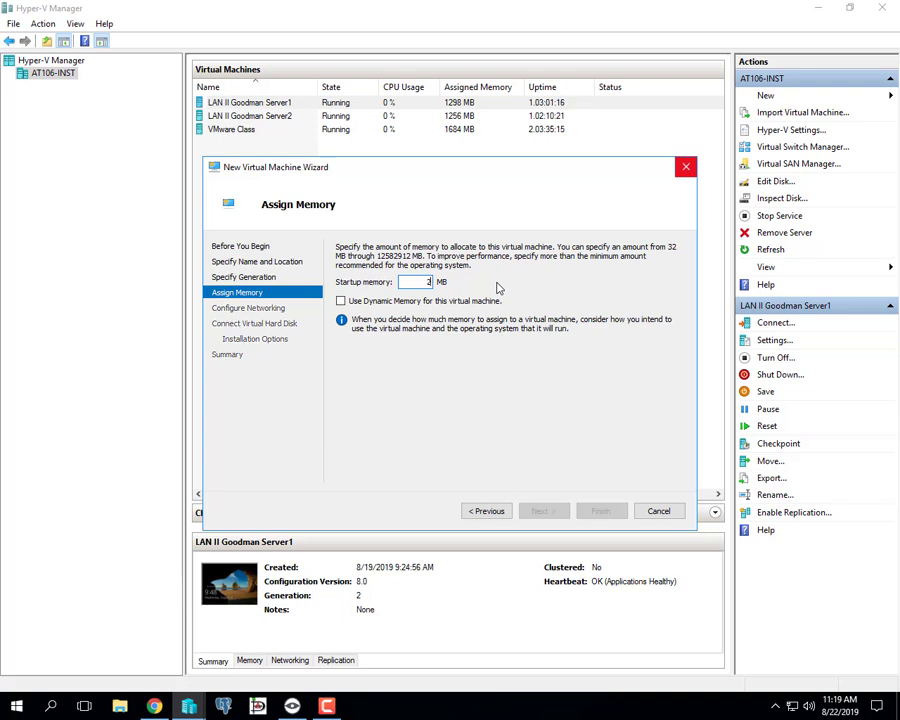
type("40")
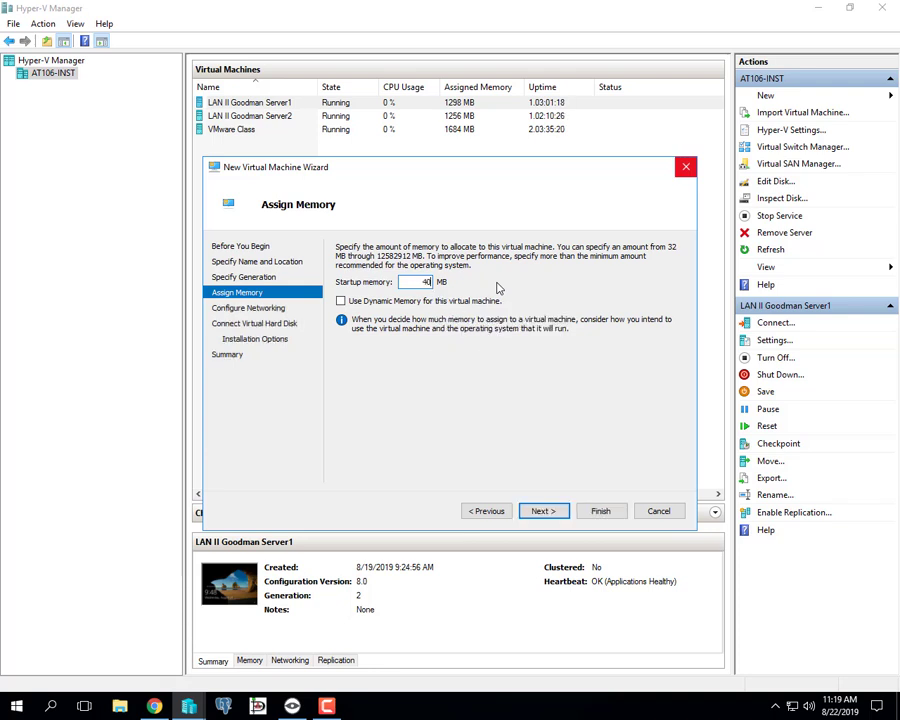
type("96")
left_click(384, 308)
left_click(553, 515)
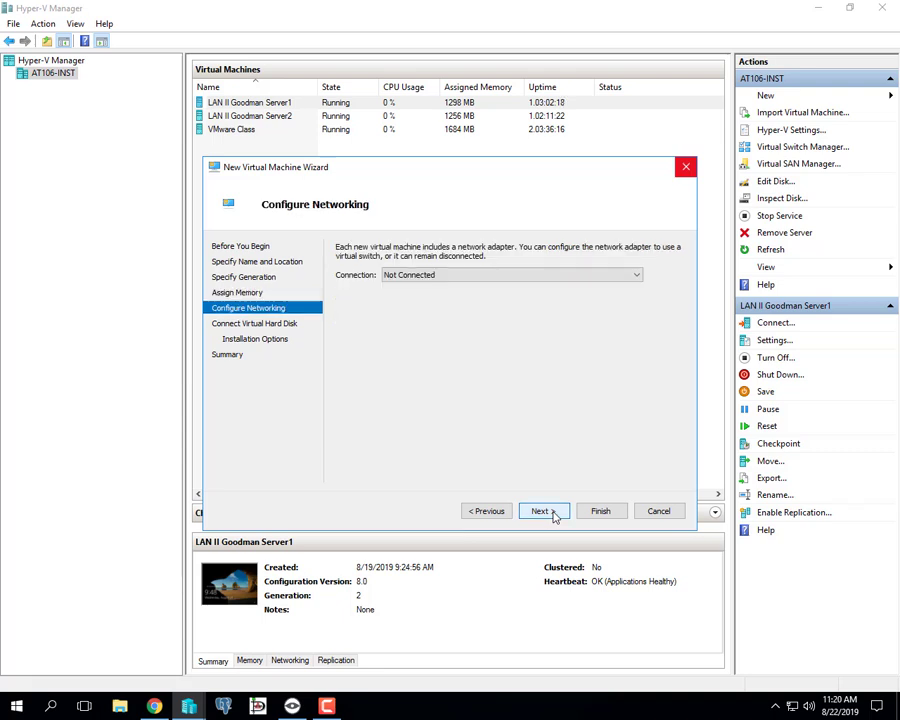
- Connect the virtual machine's network adapter to the Internal Network switch
left_click(450, 280)
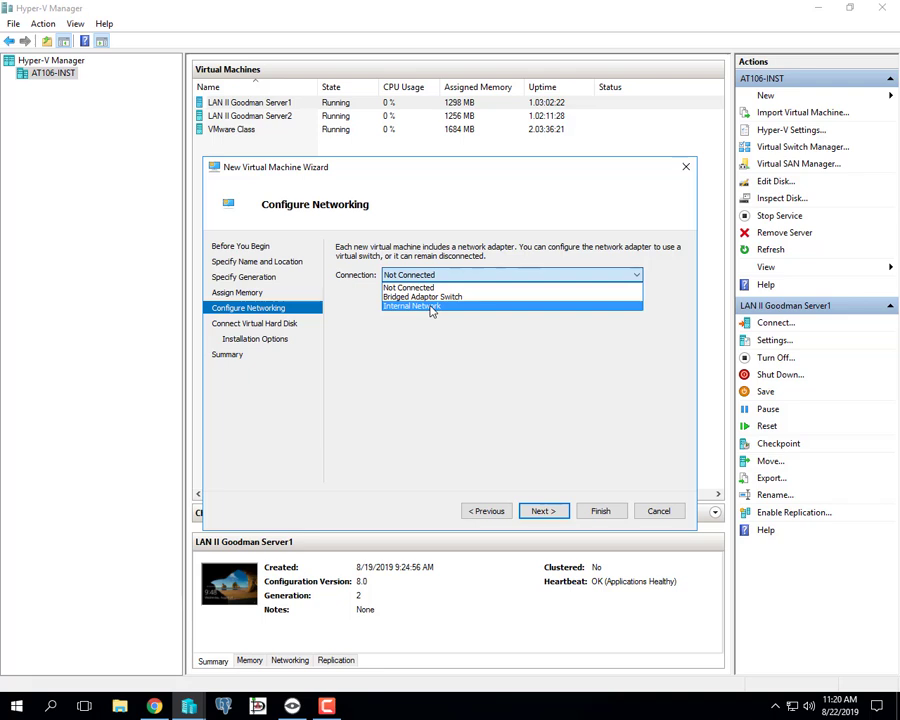
left_click(432, 309)
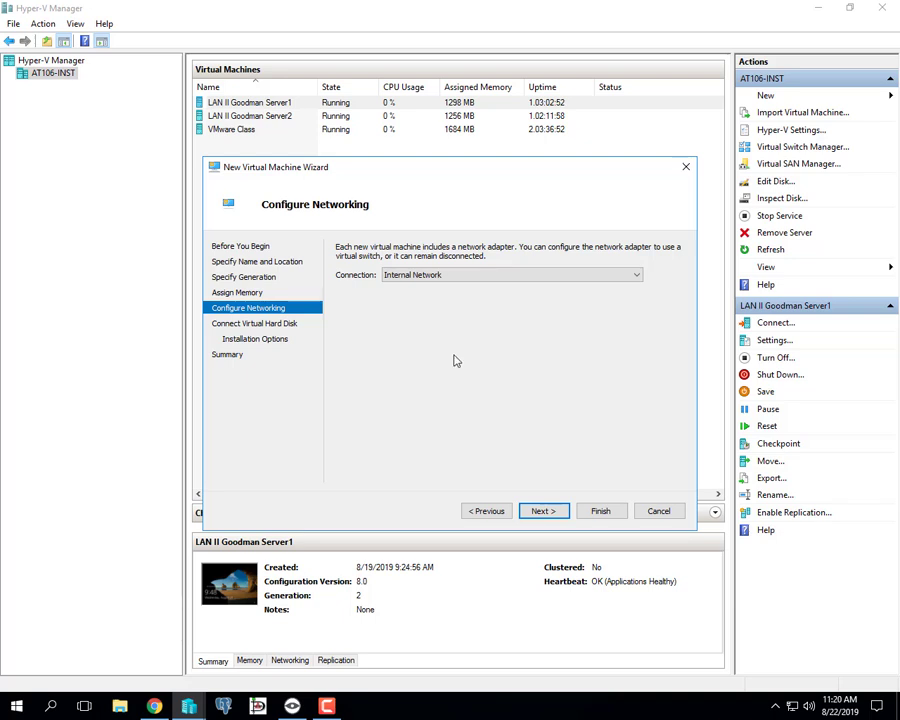
left_click(544, 511)
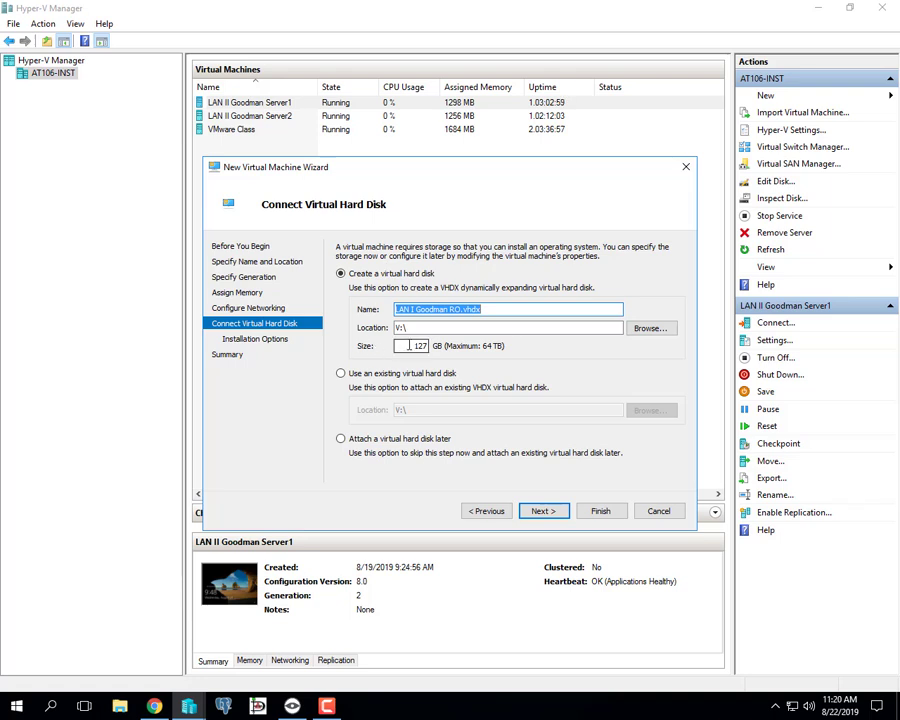
- Set the size of the new virtual hard disk to 80 GB
left_click_drag(411, 347, 474, 351)
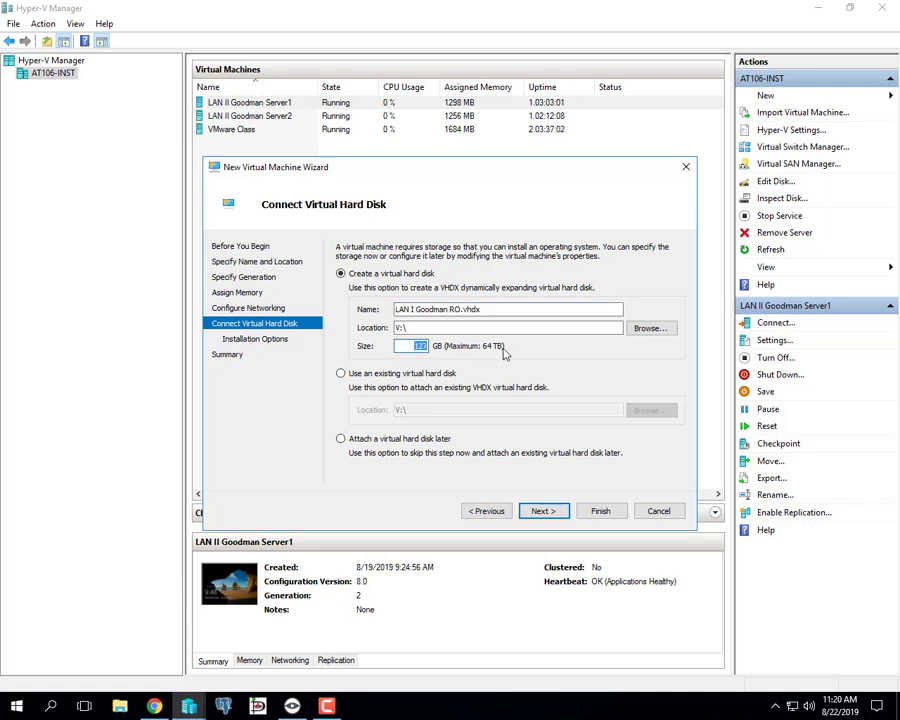
type("80")
left_click(542, 511)
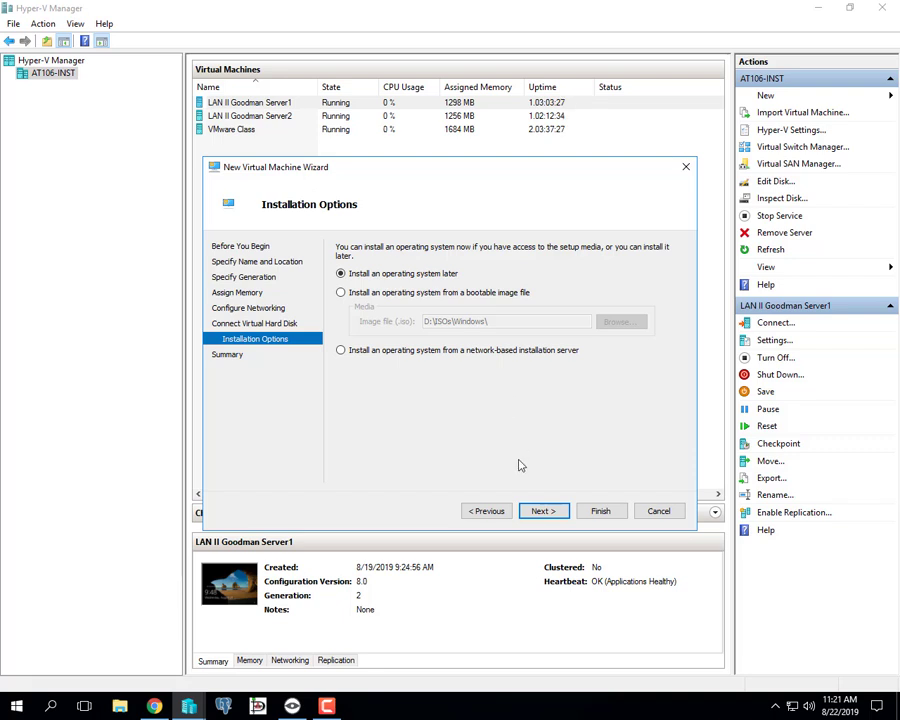
- Use SW_DVD9_Win_Svr_STD_Core_and_DataCtr_Core_2016_64Bit_English_-3_MLF_X21-30350.ISO as the bootable installation image and finish creating the virtual machine
left_click(341, 293)
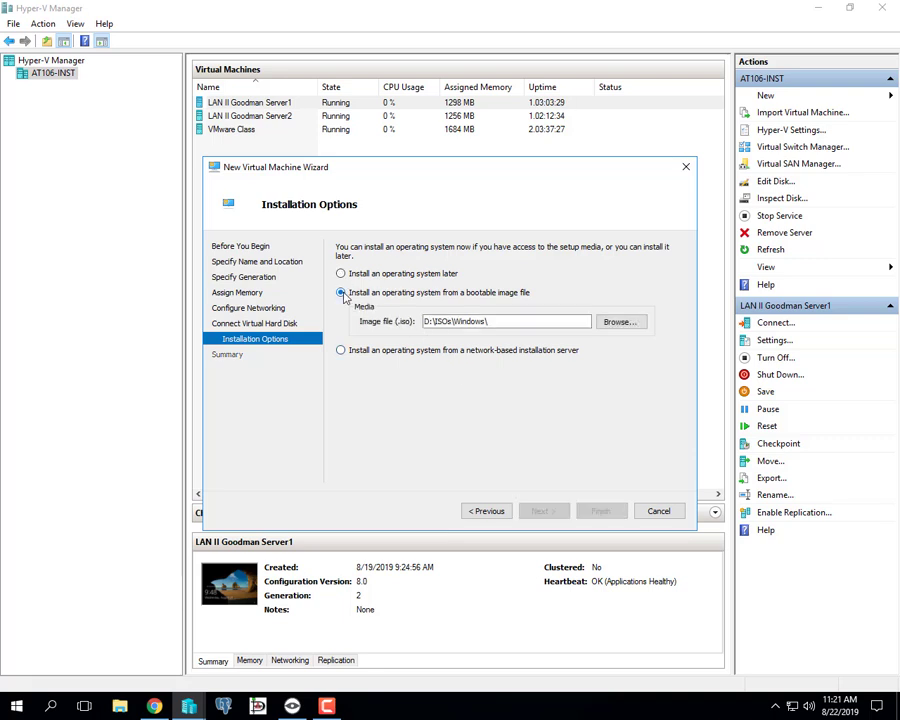
left_click(619, 322)
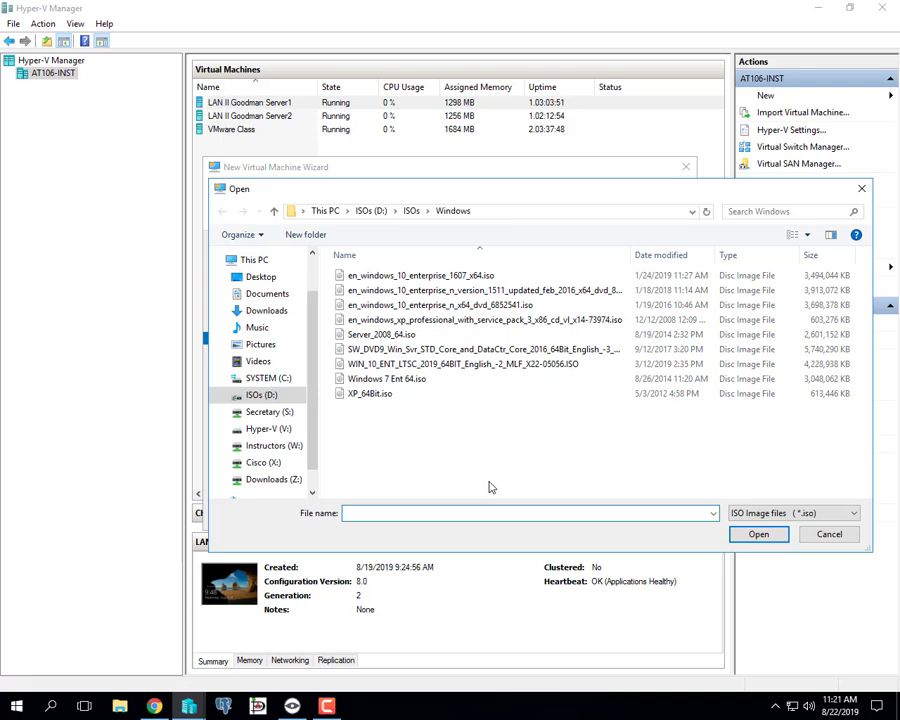
left_click(424, 350)
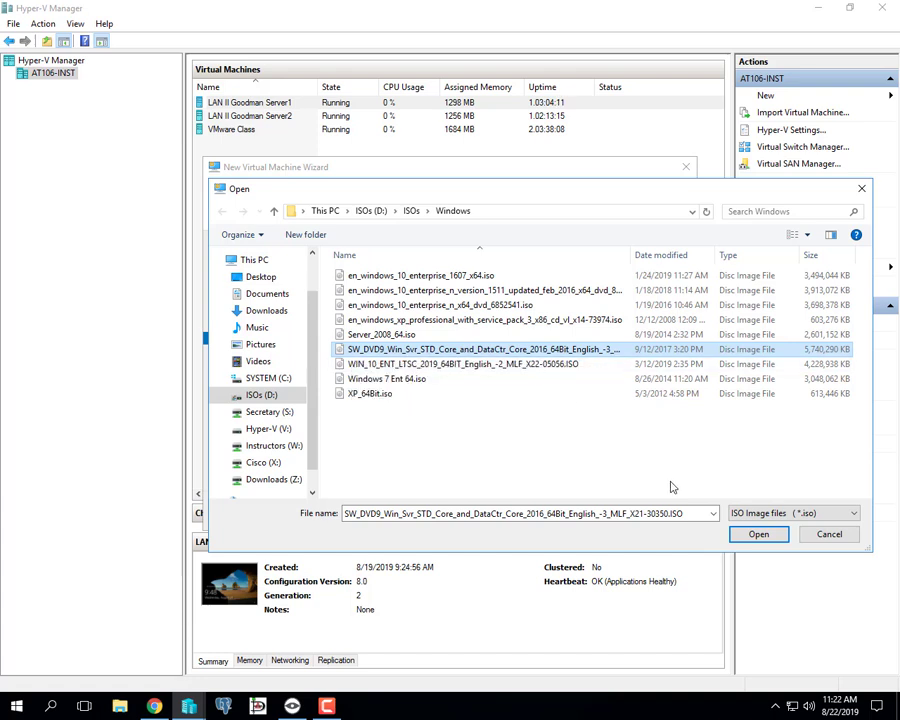
left_click(757, 534)
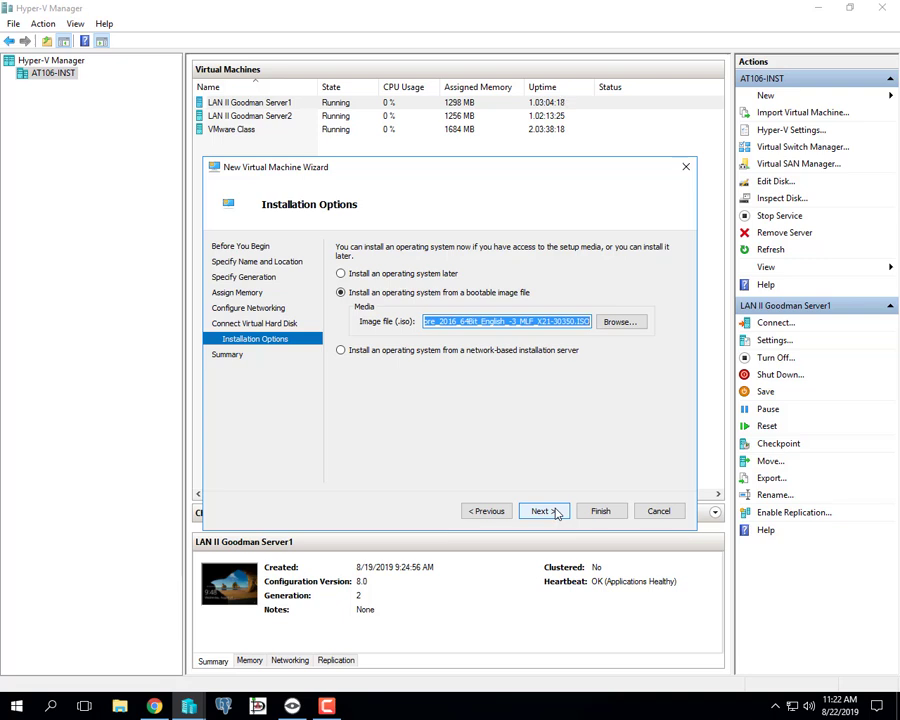
left_click(597, 512)
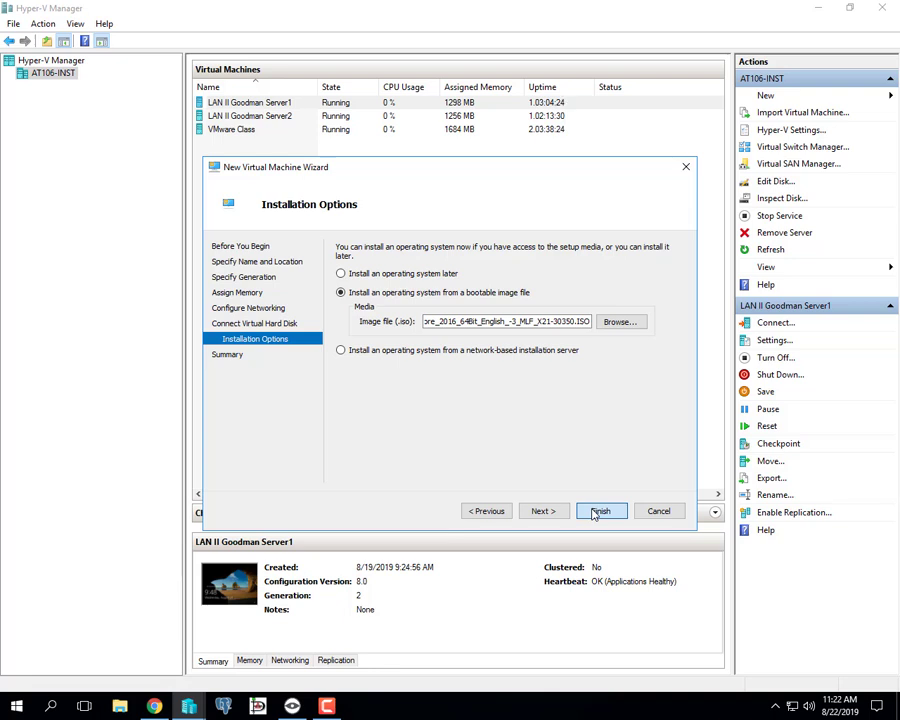
- Finish creating the virtual machine and open a connection window to the newly created machine
left_click(598, 512)
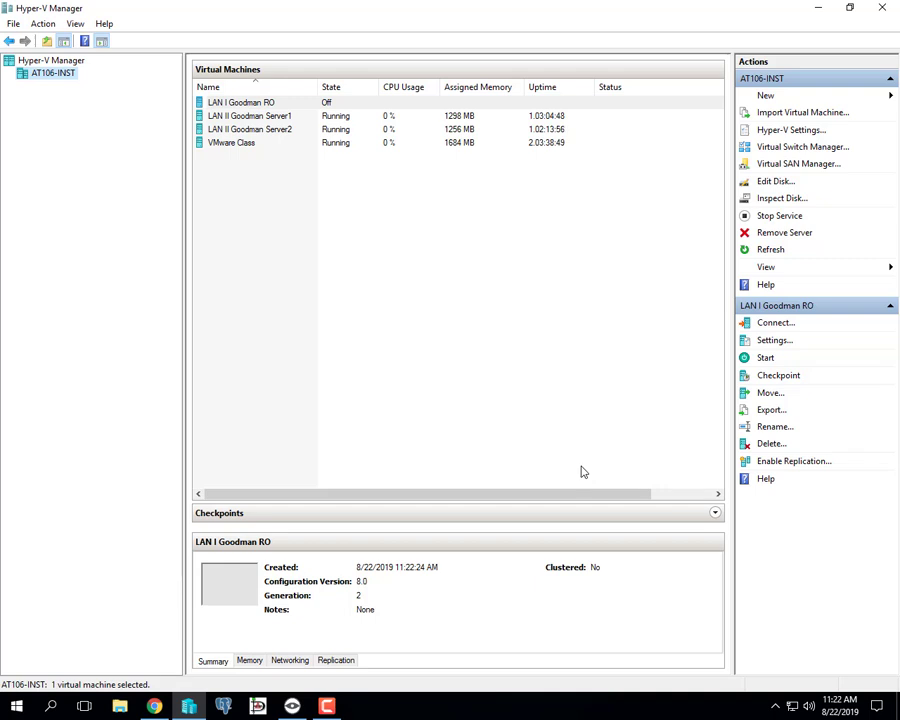
left_click(258, 105)
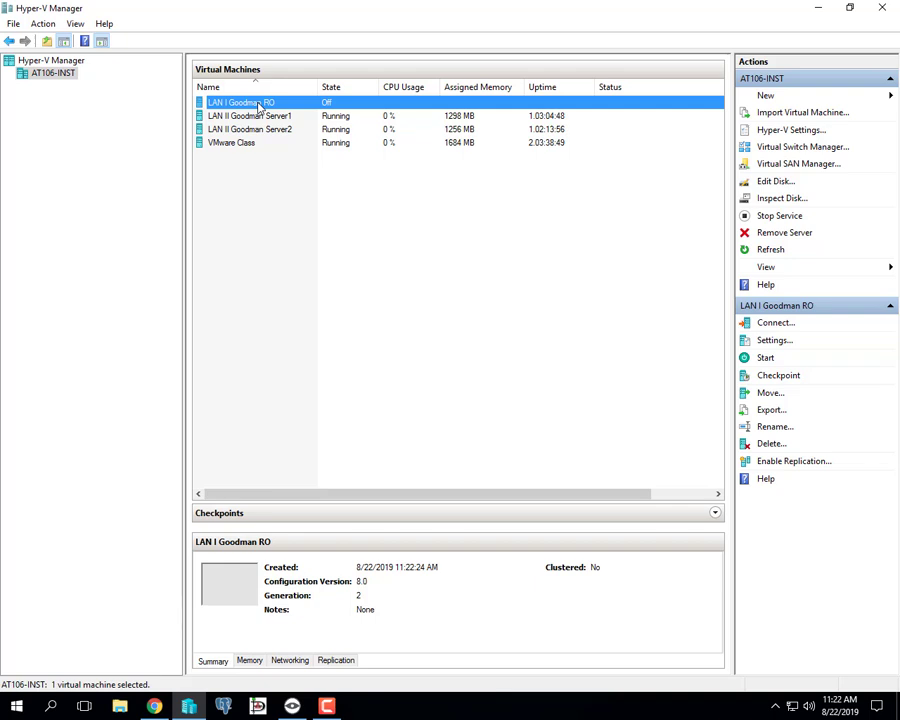
right_click(258, 108)
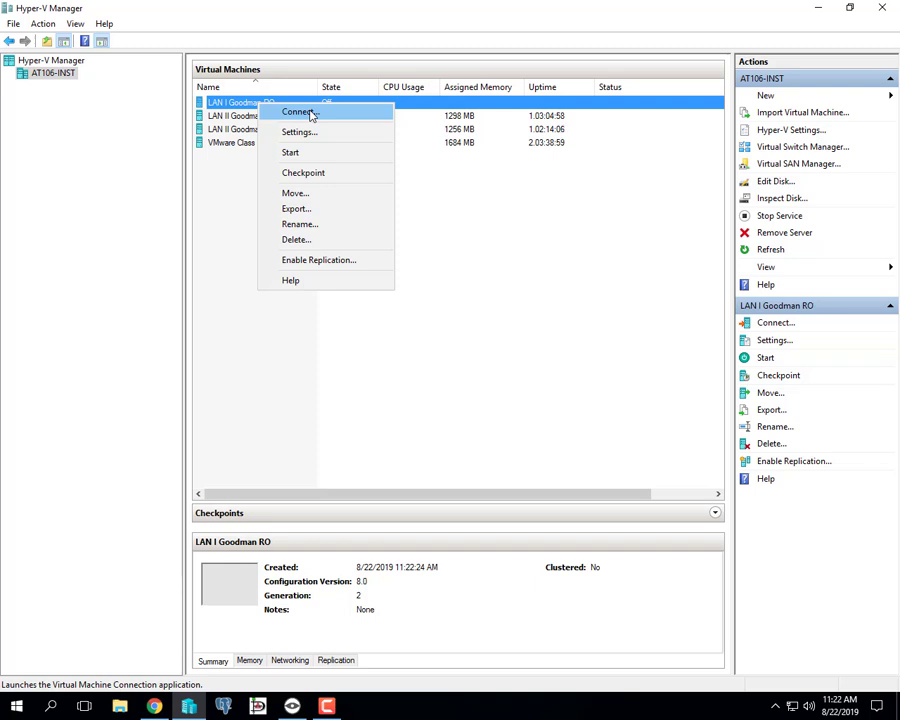
left_click(311, 116)
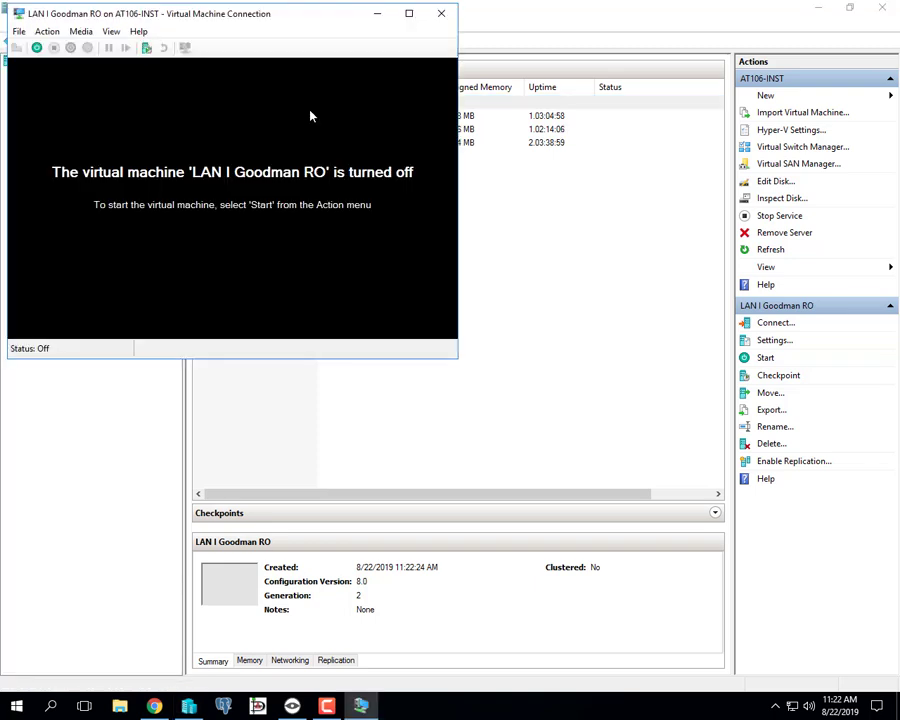
left_click_drag(278, 33, 440, 170)
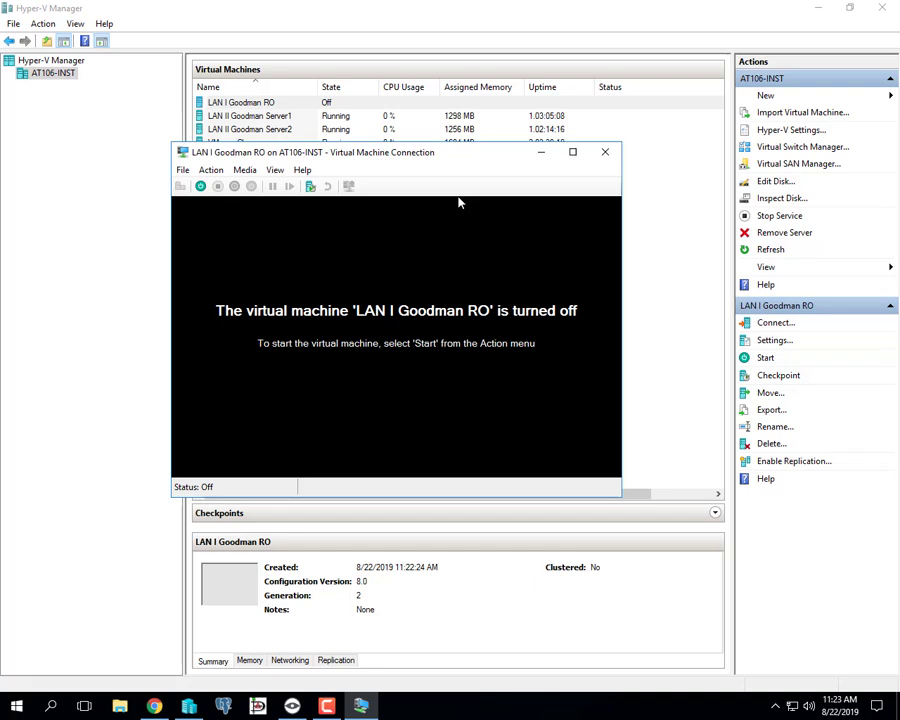
- Start the new virtual machine and boot it from the Windows Server 2016 installation DVD
left_click(201, 188)
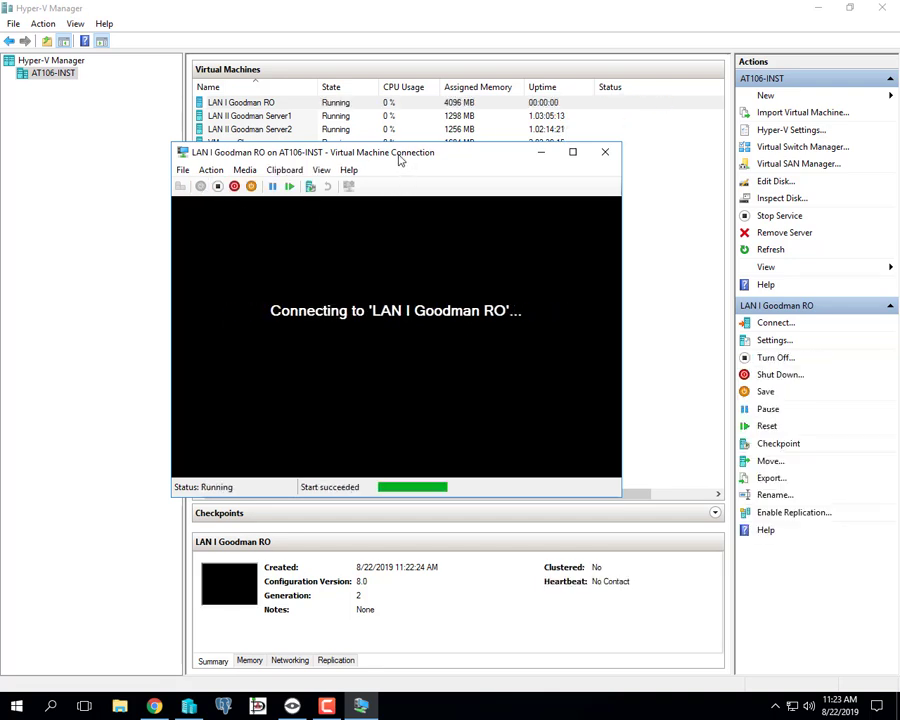
left_click_drag(396, 160, 384, 144)
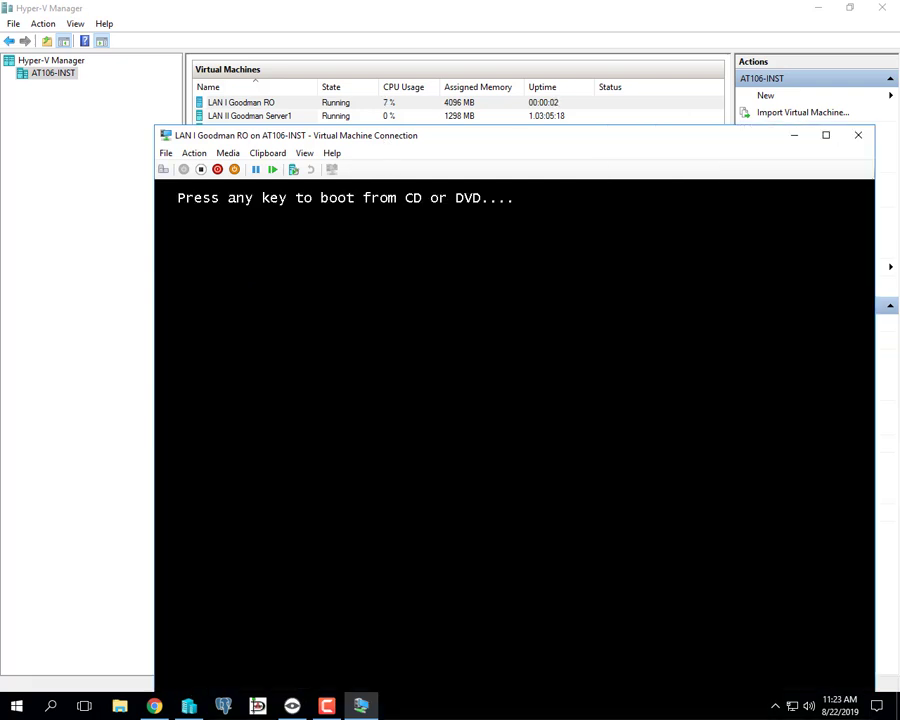
key("Return")
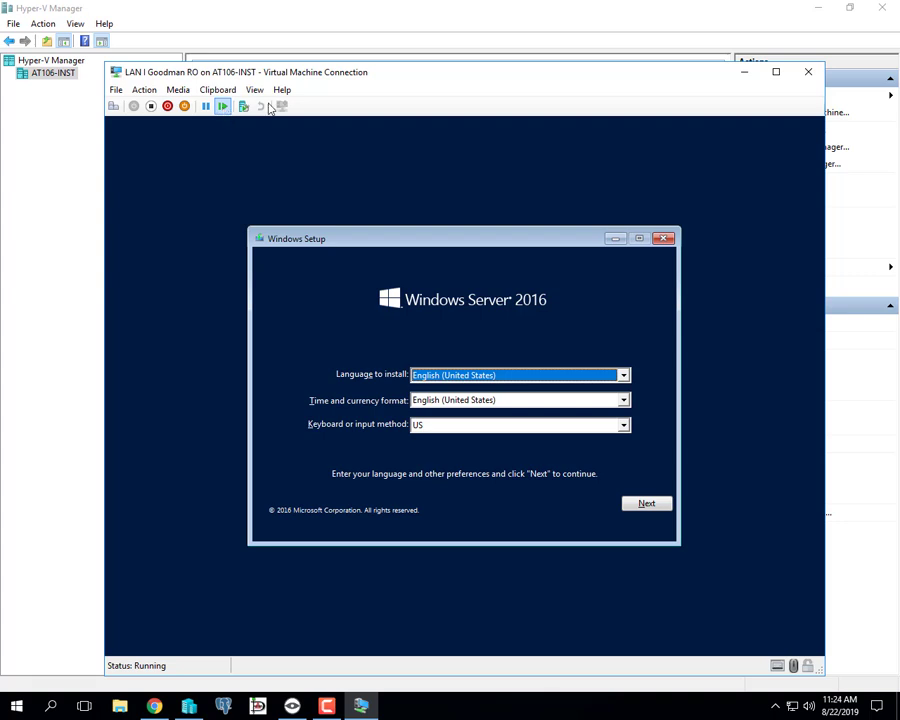
- Start Windows Setup with the default language and keyboard preferences and select Windows Server 2016 Standard (Desktop Experience)
left_click_drag(355, 78, 329, 54)
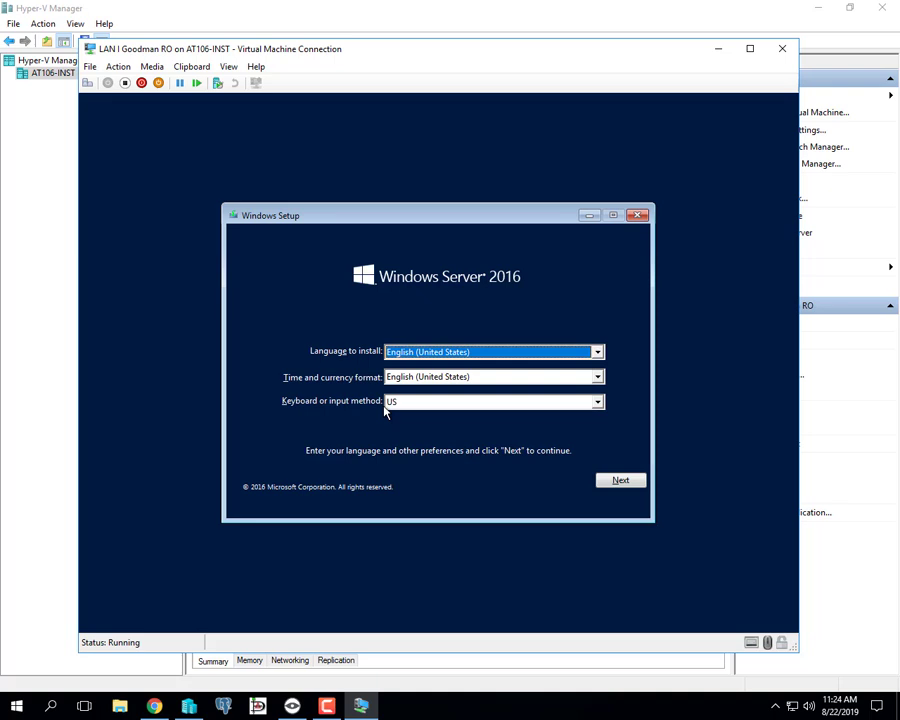
left_click(618, 481)
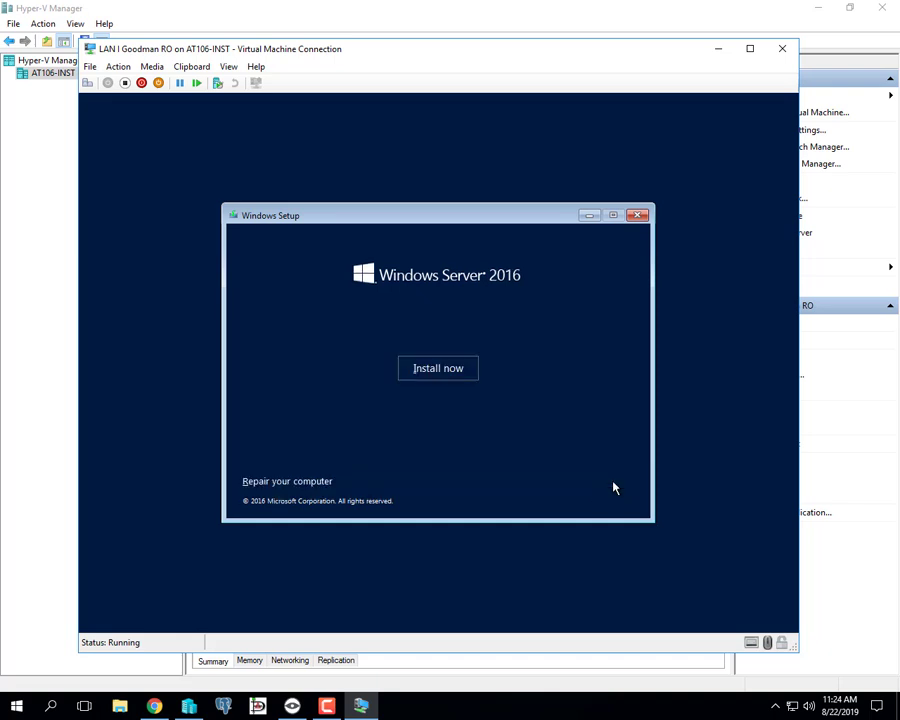
left_click(432, 372)
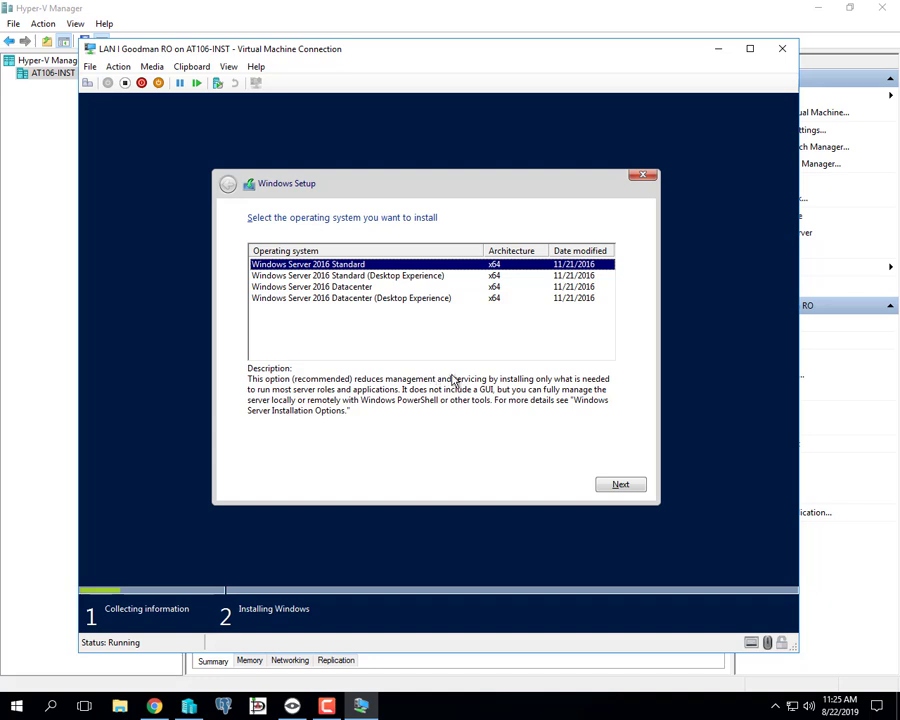
left_click(410, 276)
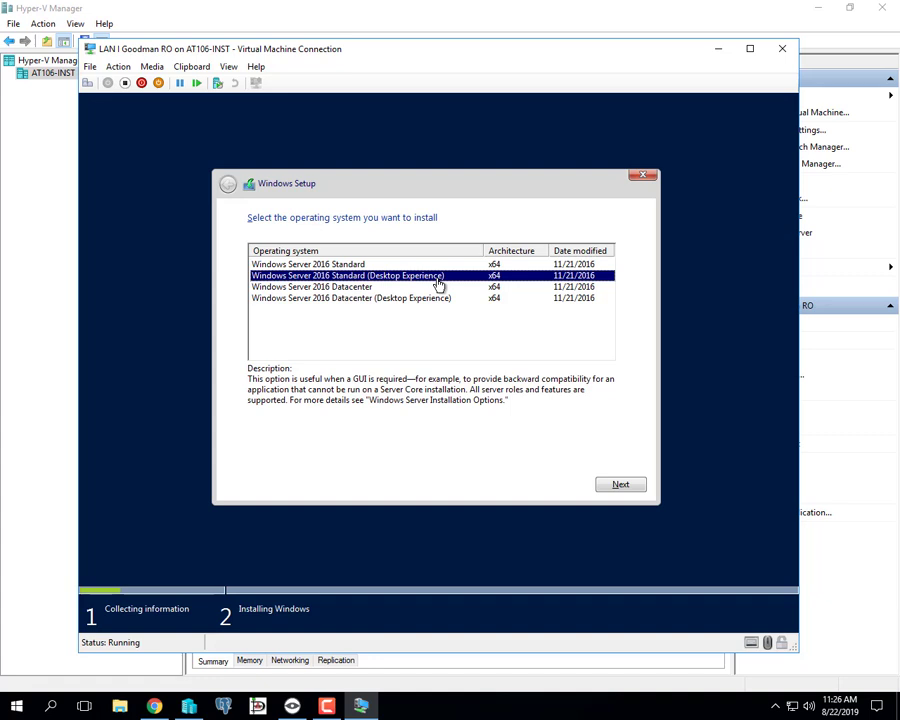
- Check the host computer's Windows edition and system specifications in its About settings, leaving Settings again when done
right_click(18, 707)
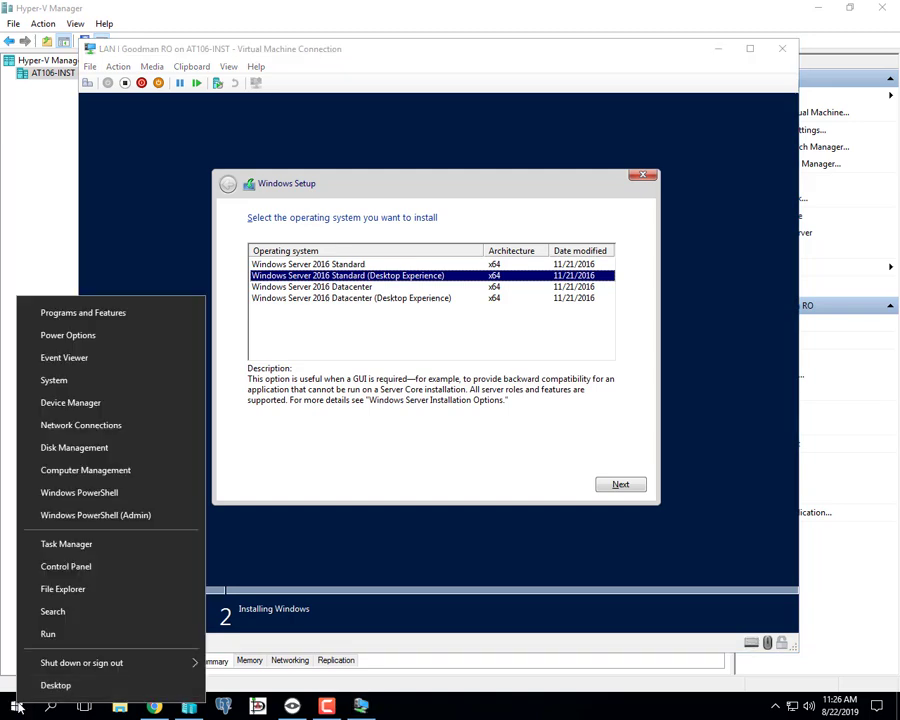
left_click(18, 707)
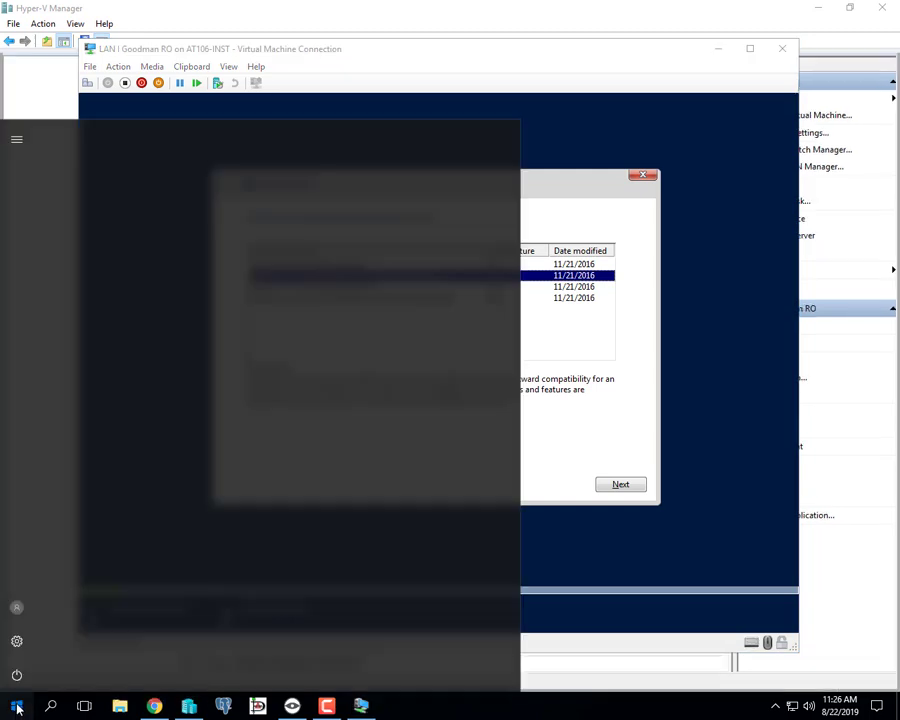
left_click(18, 643)
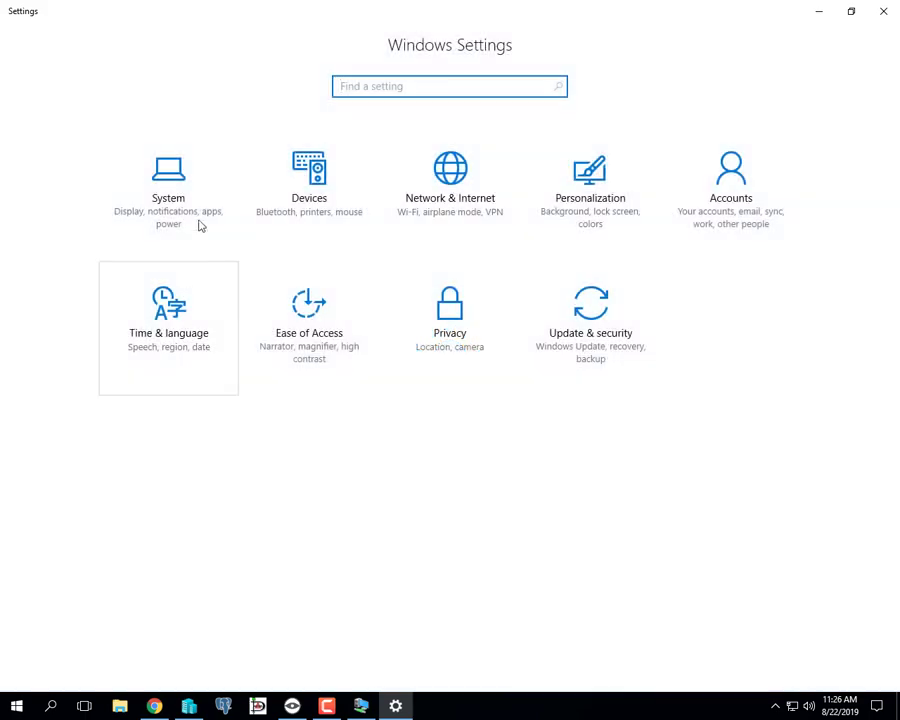
left_click(185, 205)
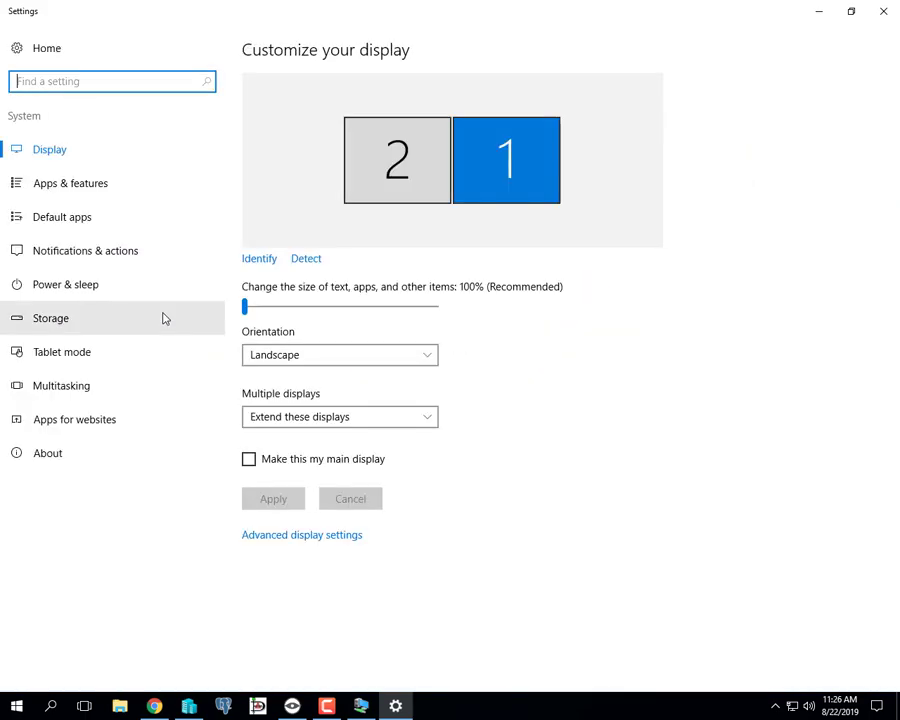
left_click(68, 458)
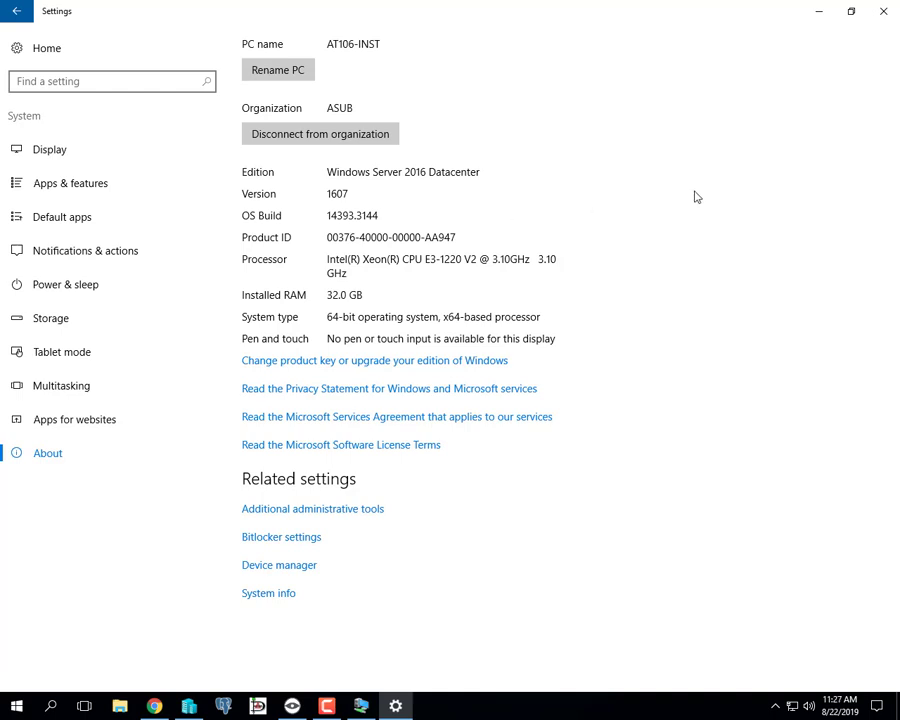
left_click(869, 14)
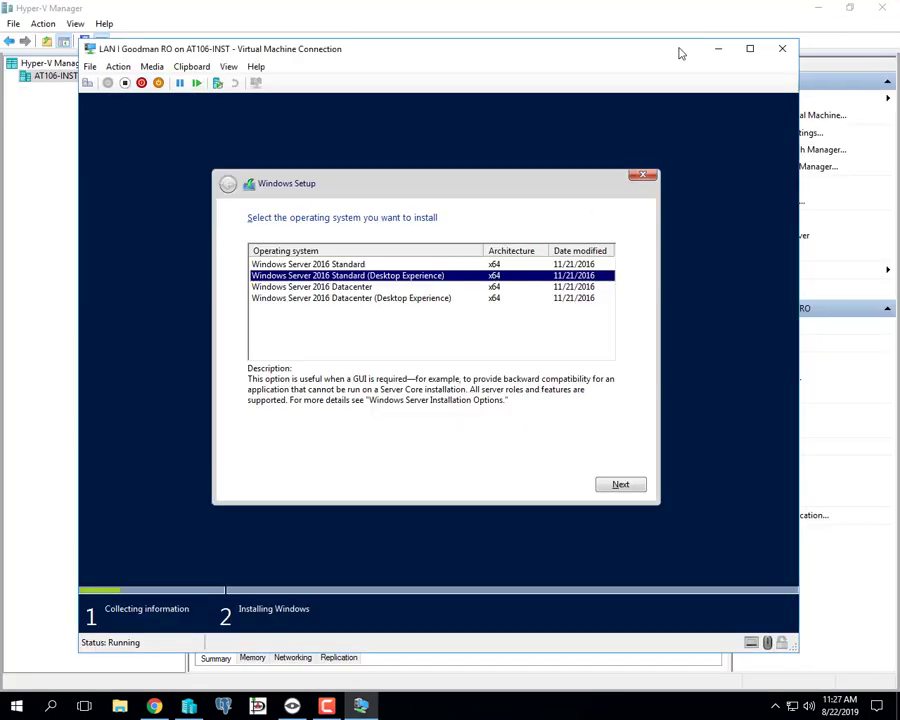
- Confirm the selected Standard (Desktop Experience) edition and accept the license terms in Windows Setup
left_click_drag(432, 38, 434, 190)
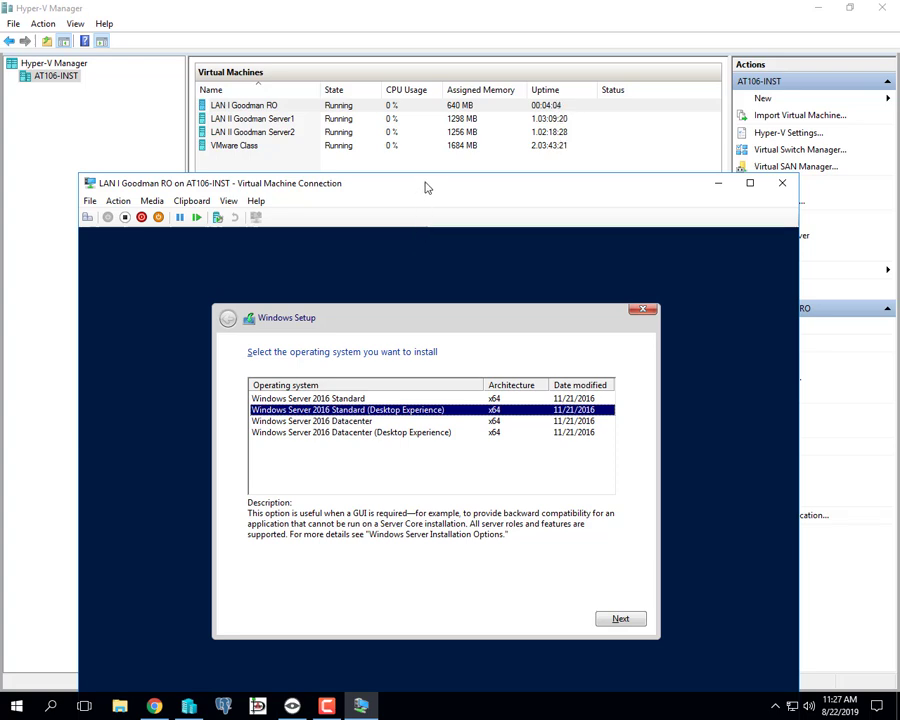
left_click_drag(427, 176, 427, 57)
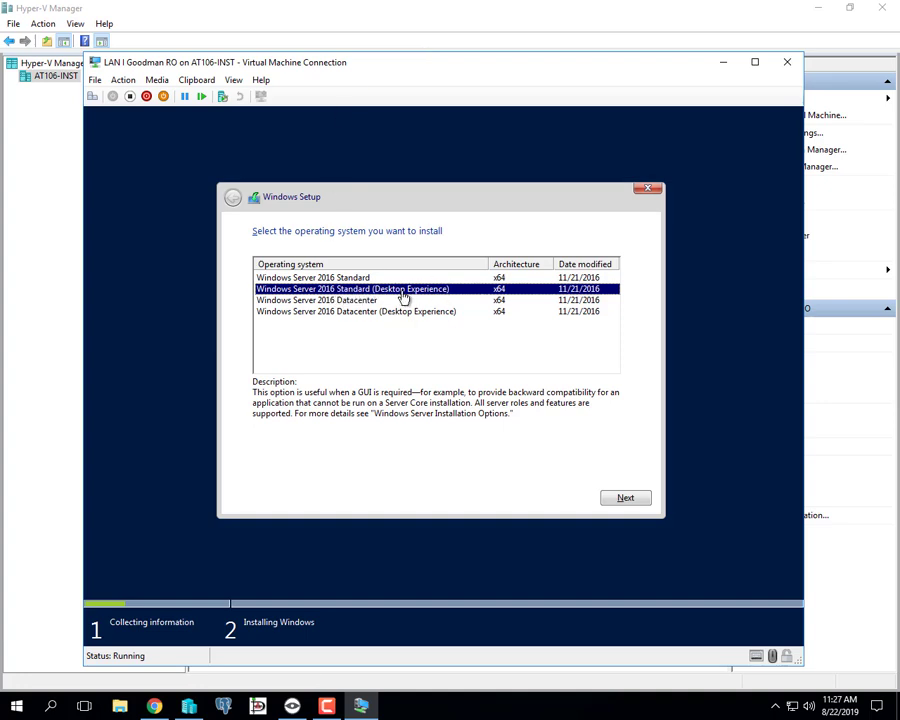
left_click(626, 499)
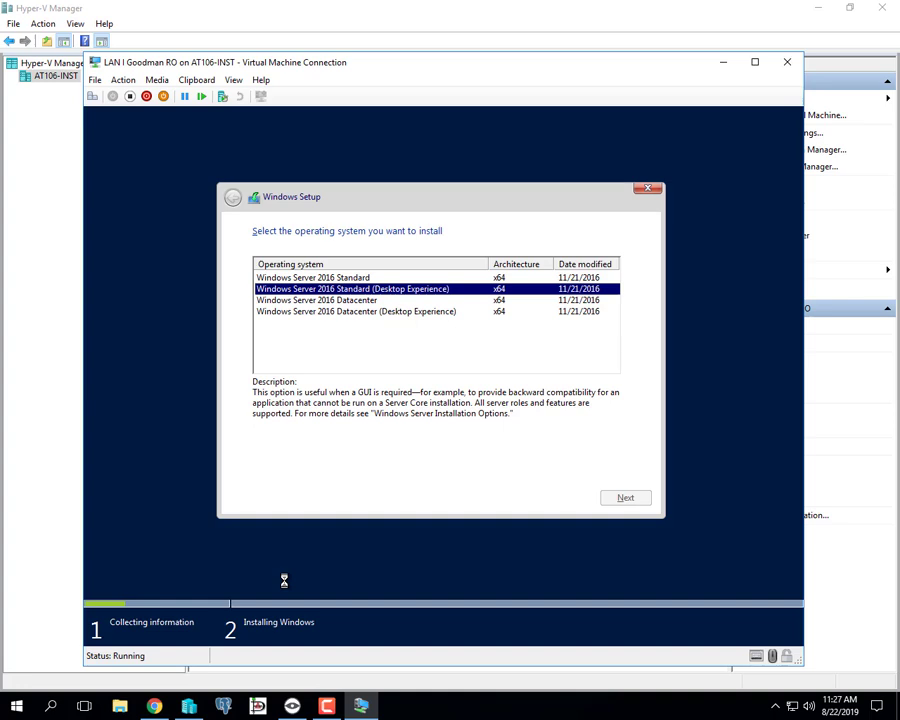
left_click(291, 465)
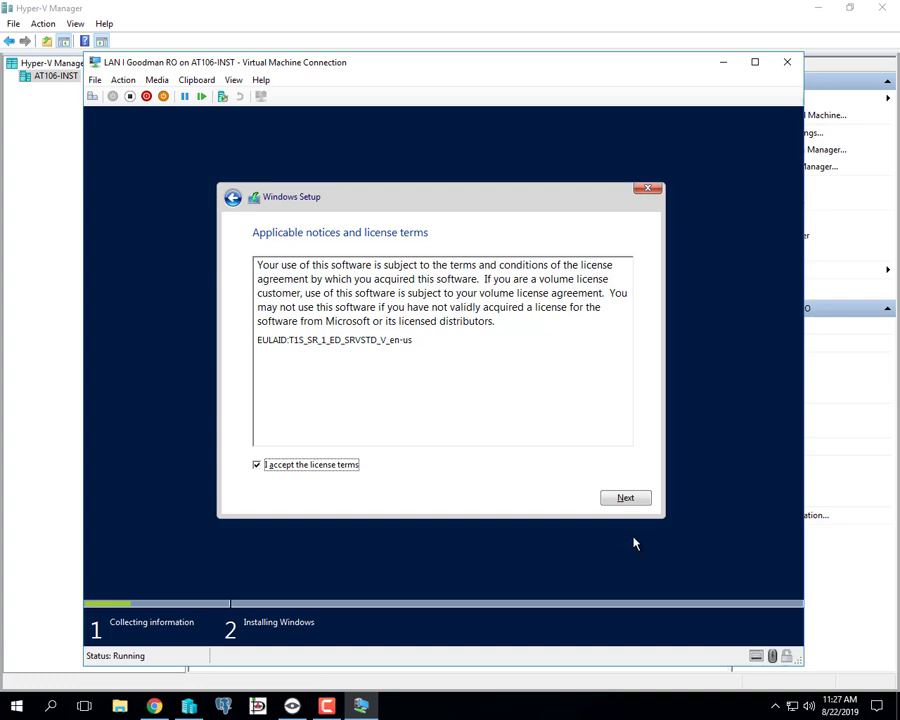
left_click(623, 500)
left_click(639, 499)
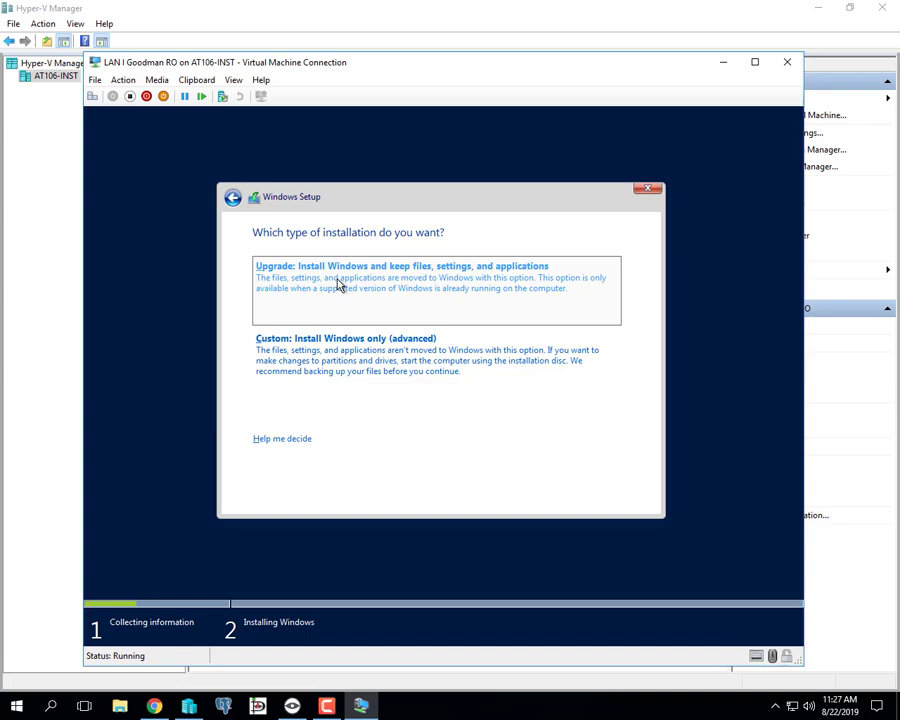
- Choose the Custom: Install Windows only (advanced) type and start the installation on Drive 0 Unallocated Space
left_click(350, 363)
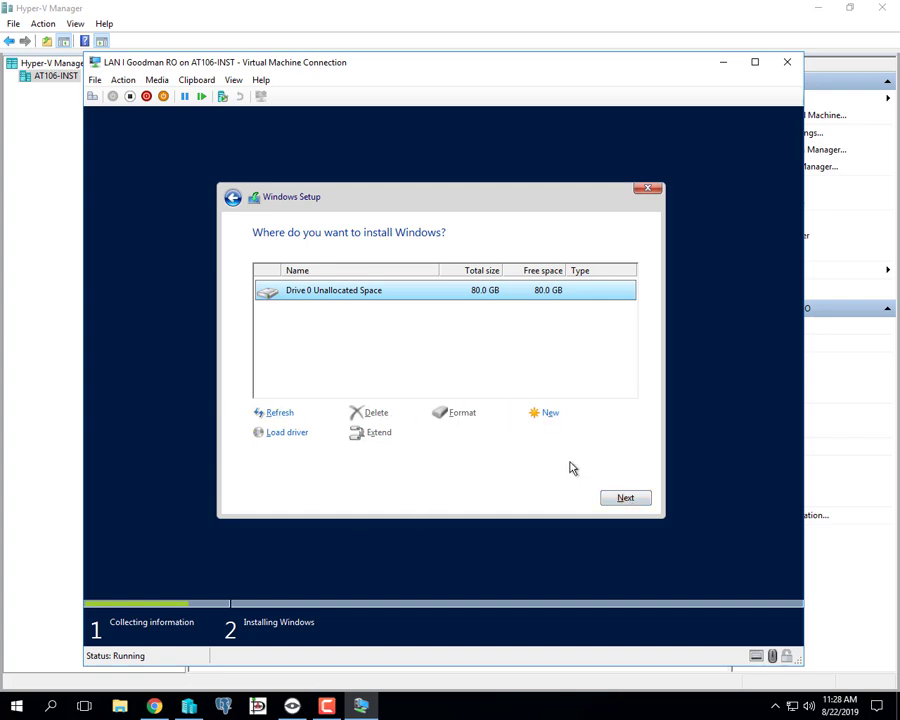
left_click(637, 500)
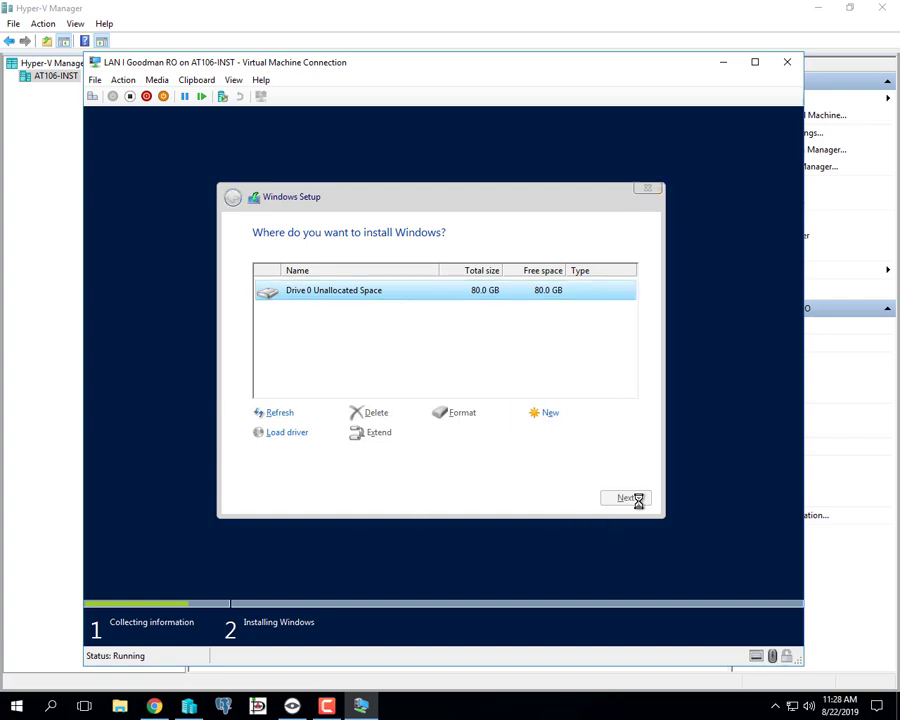